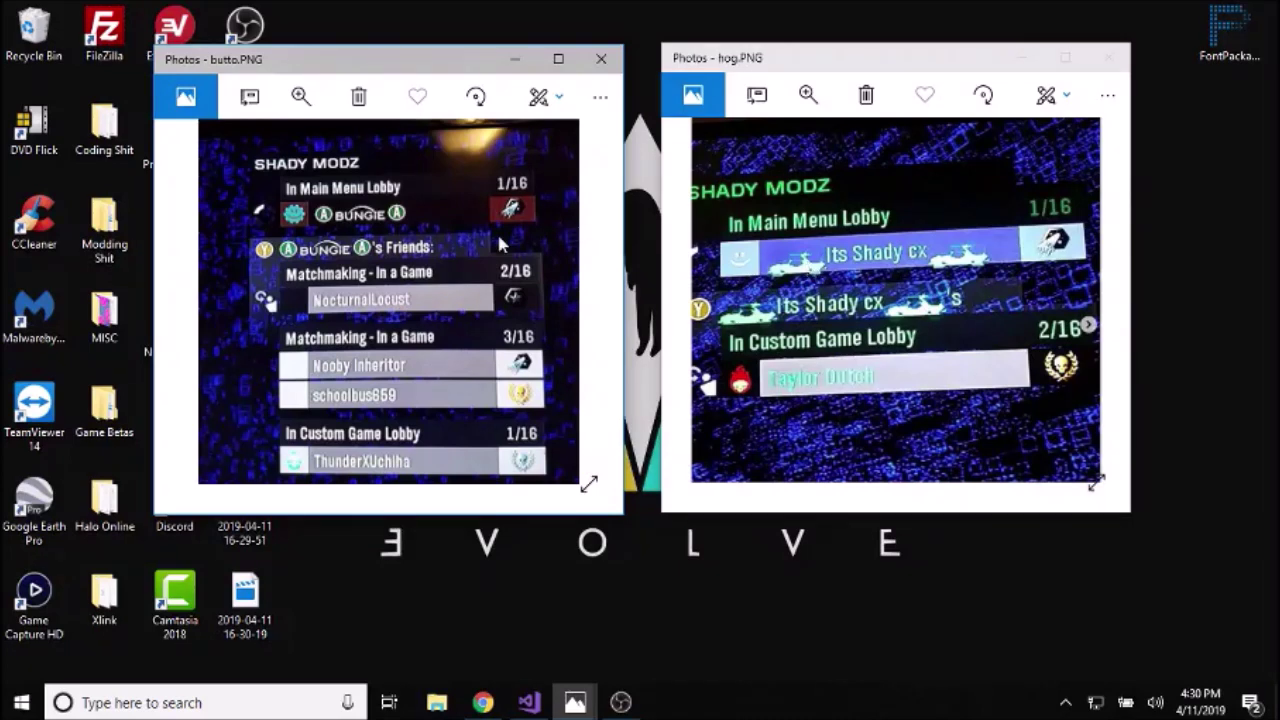
# - Launch Font Packager from its desktop shortcut and move its window toward the centre-right
pyautogui.click(735, 67)
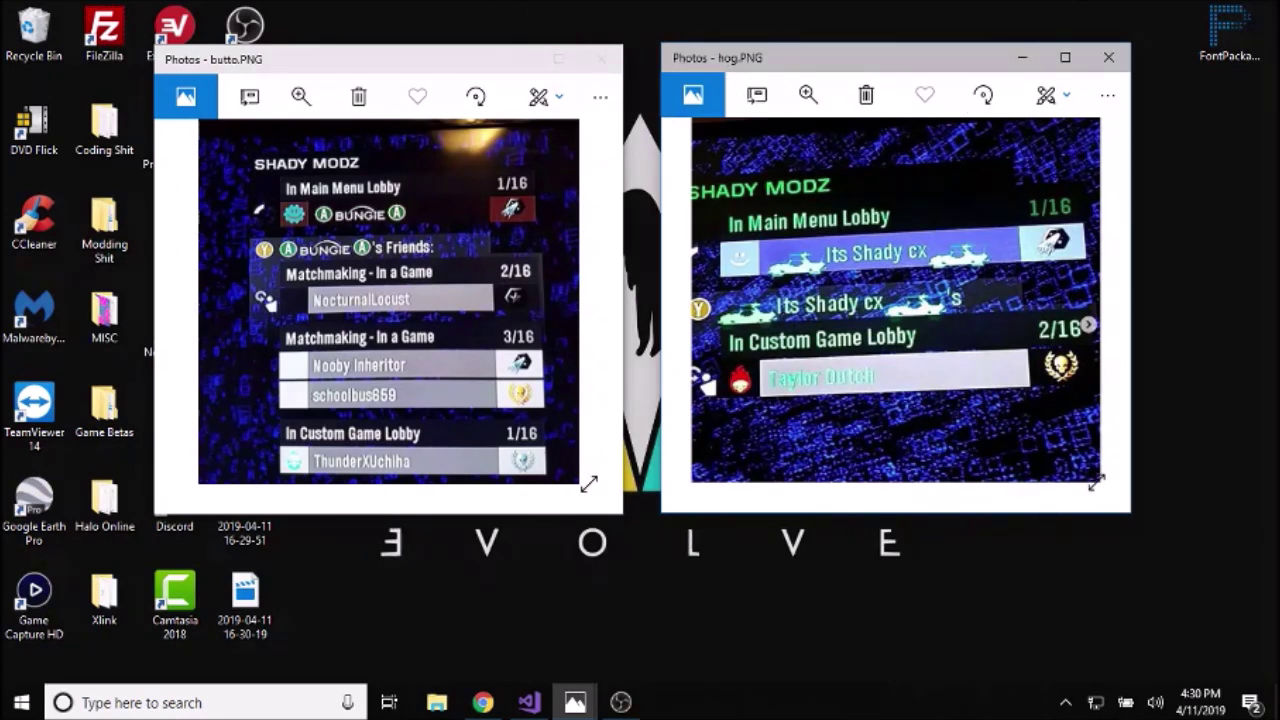
pyautogui.click(1250, 35)
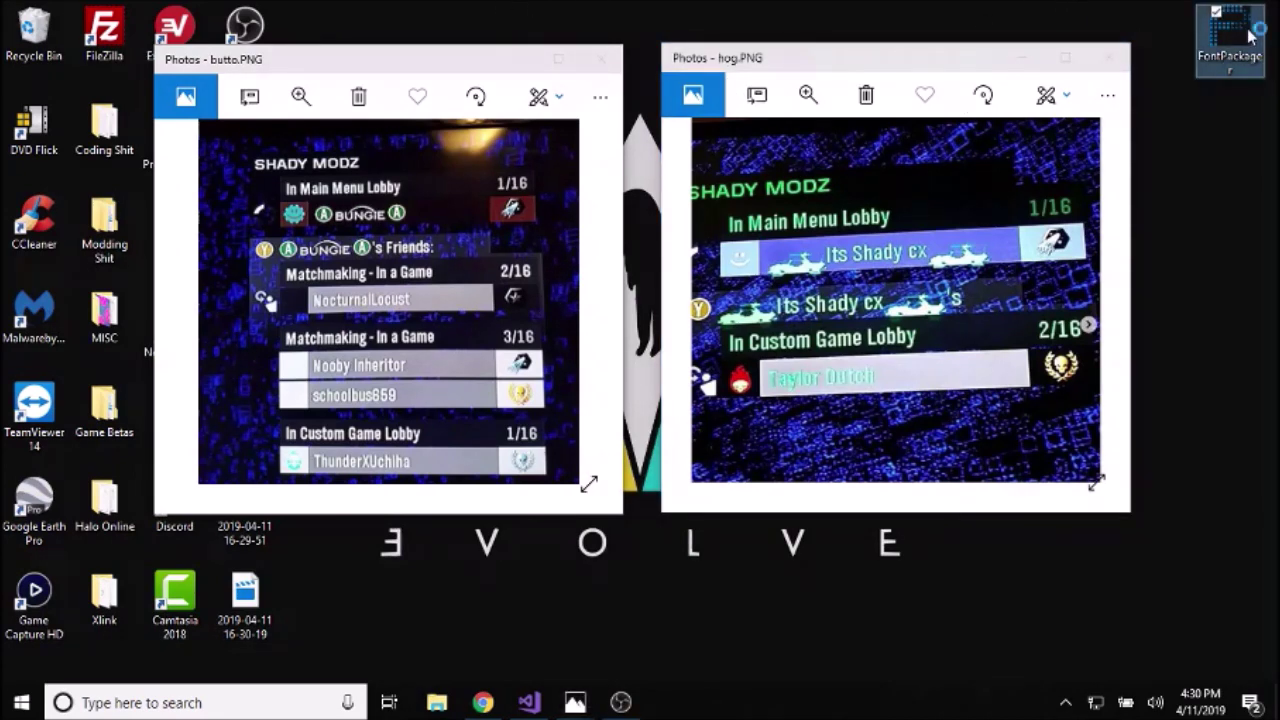
pyautogui.doubleClick(1213, 74)
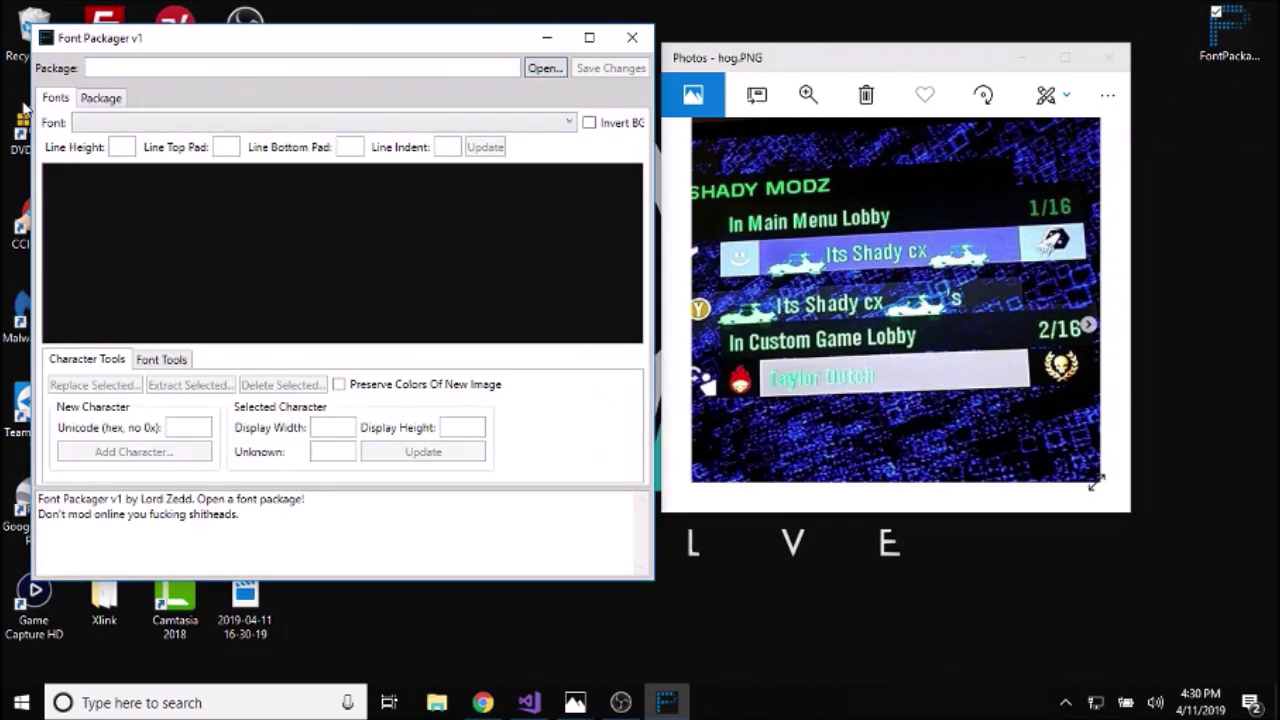
pyautogui.moveTo(418, 50); pyautogui.dragTo(470, 47)
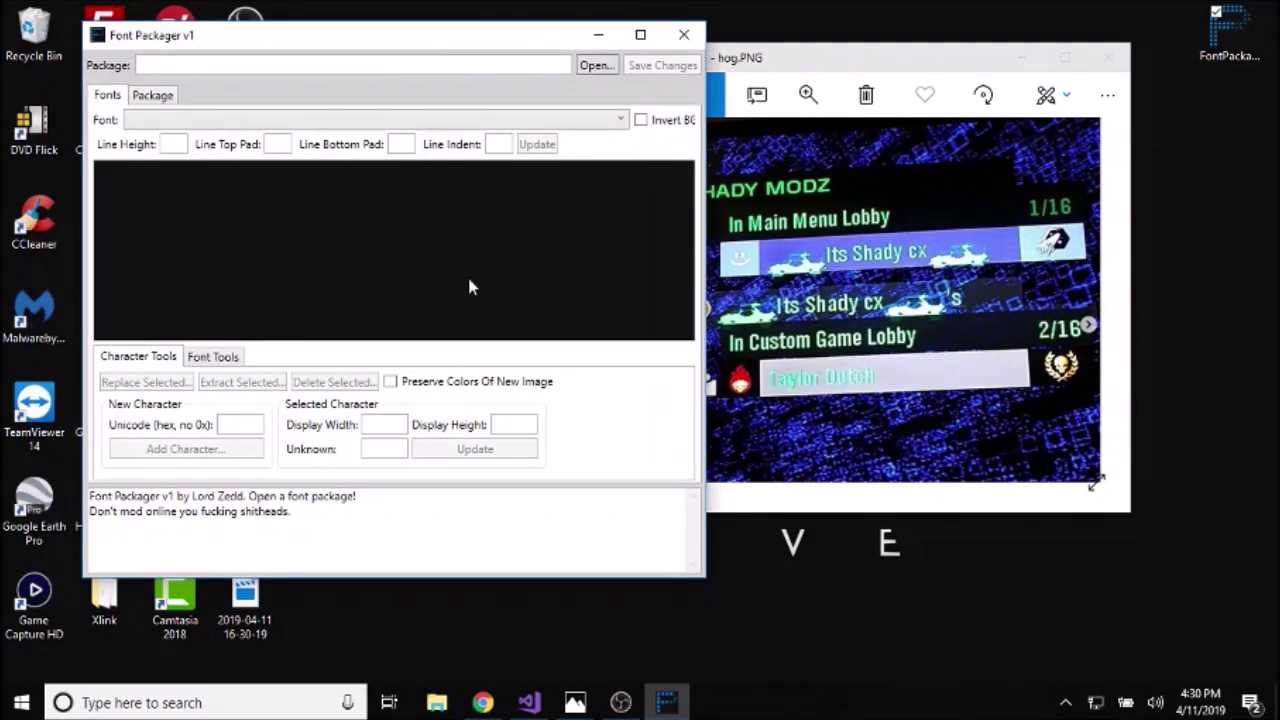
pyautogui.moveTo(417, 47); pyautogui.dragTo(758, 112)
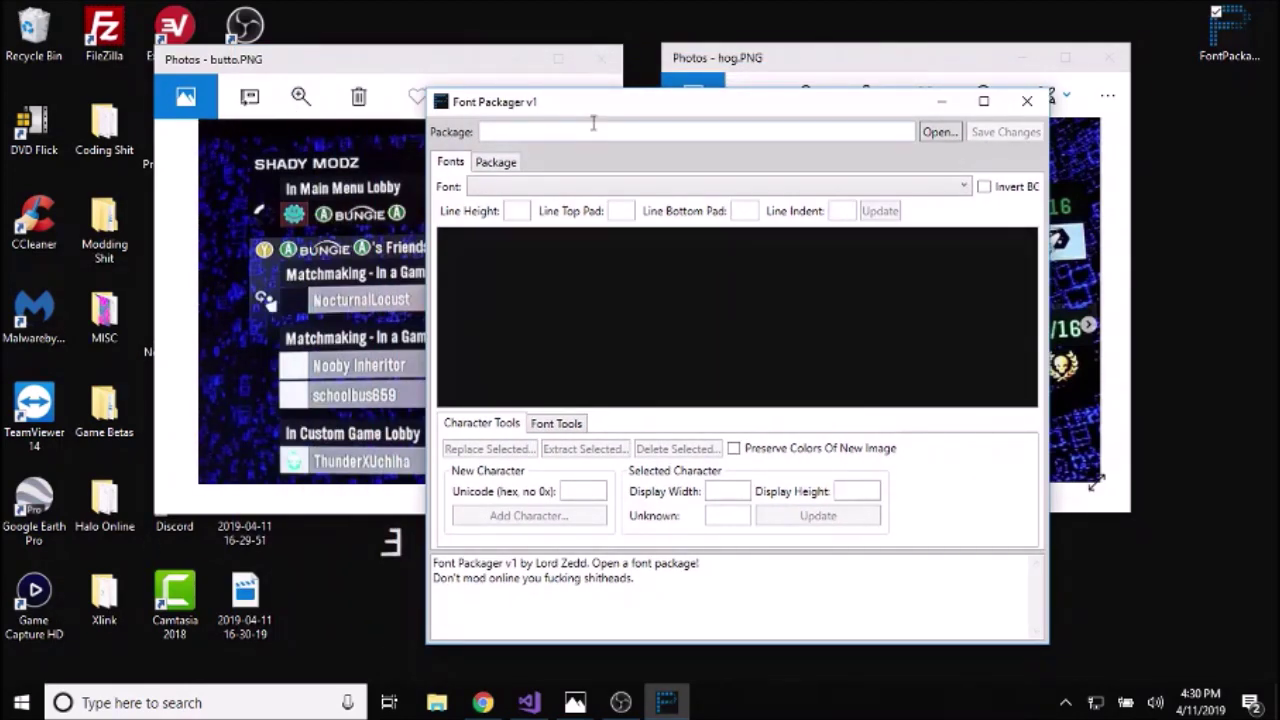
# - Minimize the butto and hog screenshot windows, then nudge Font Packager up-right
pyautogui.click(517, 60)
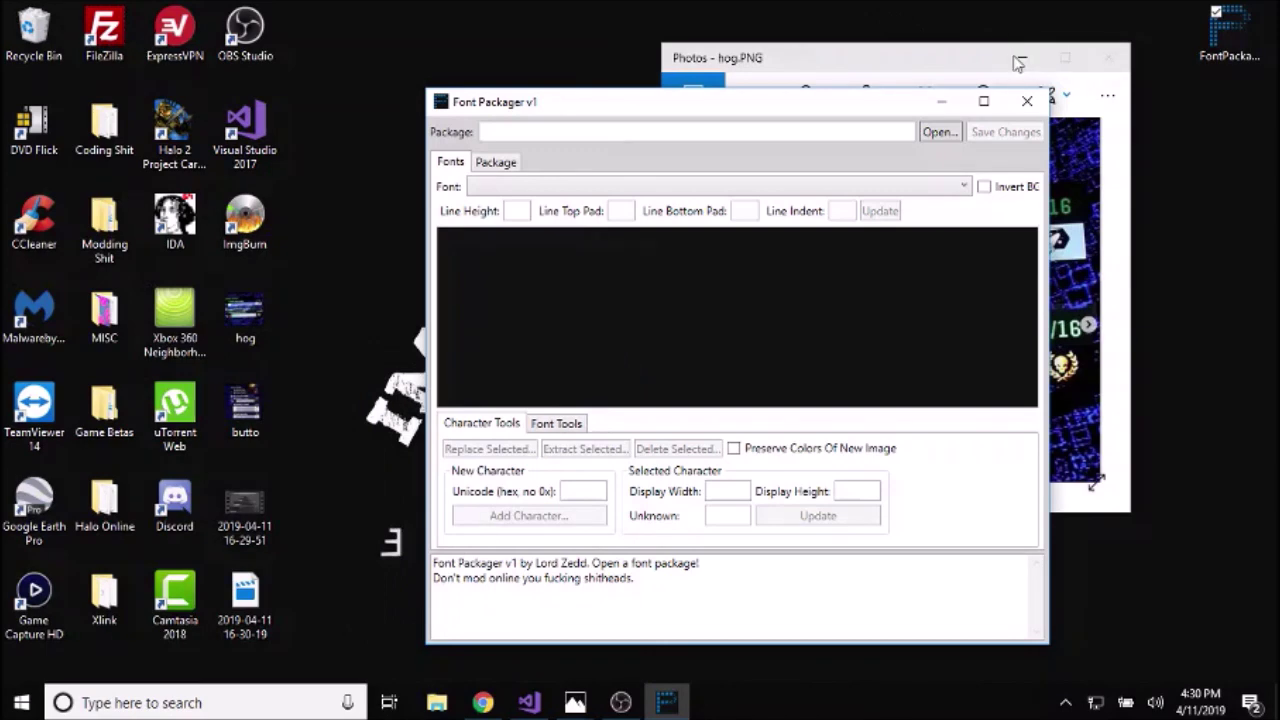
pyautogui.click(1020, 57)
pyautogui.moveTo(870, 110); pyautogui.dragTo(964, 50)
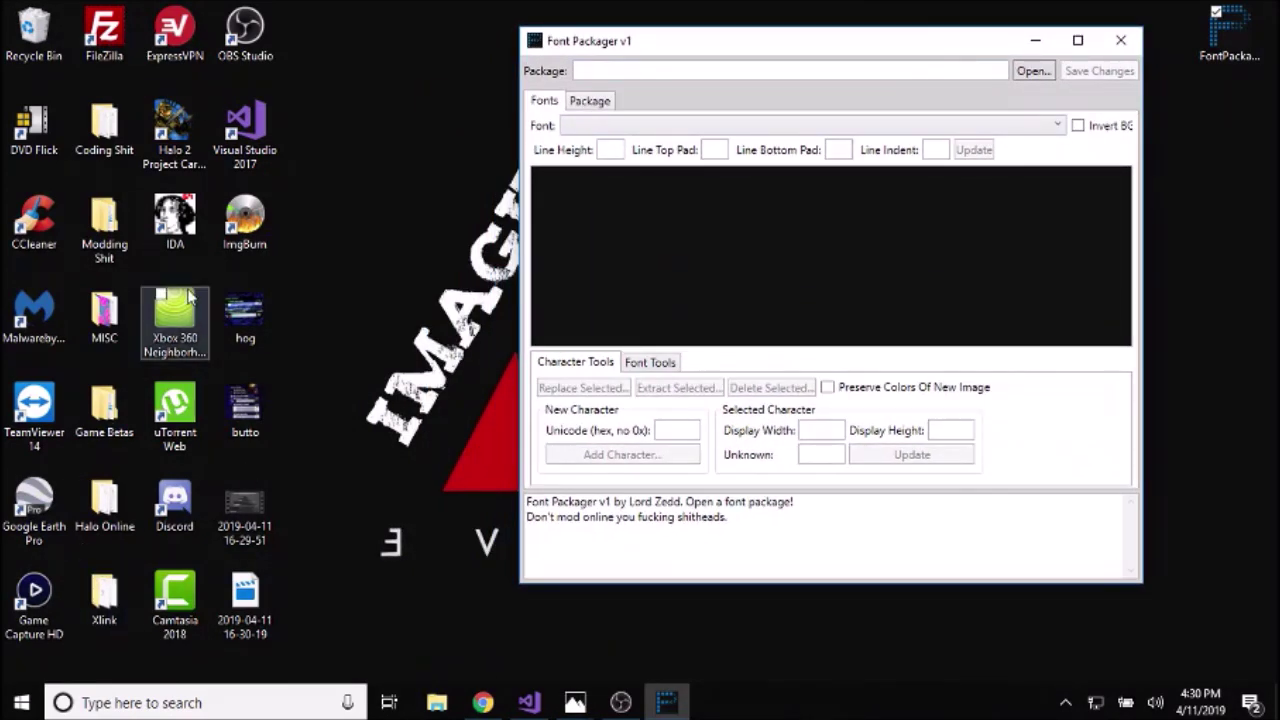
# - Browse Xbox 360 Neighborhood to the console's HDD Games folder
pyautogui.doubleClick(190, 306)
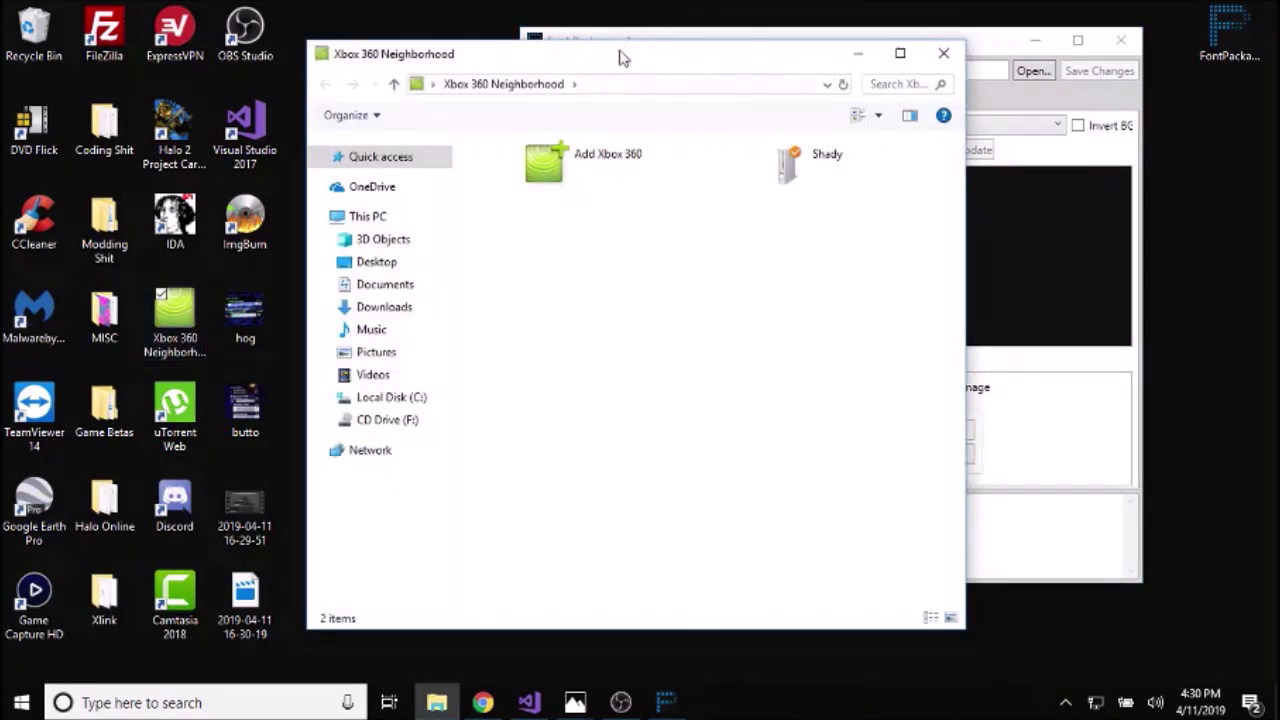
pyautogui.moveTo(620, 58); pyautogui.dragTo(515, 77)
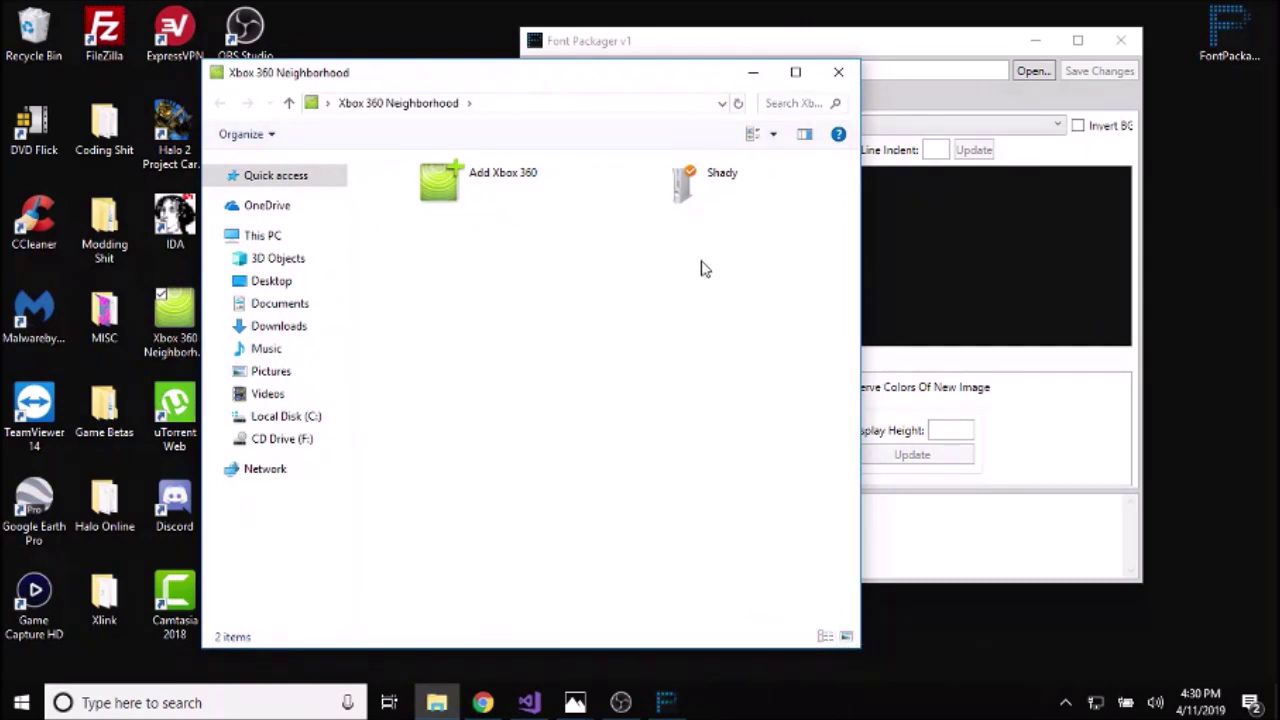
pyautogui.doubleClick(724, 205)
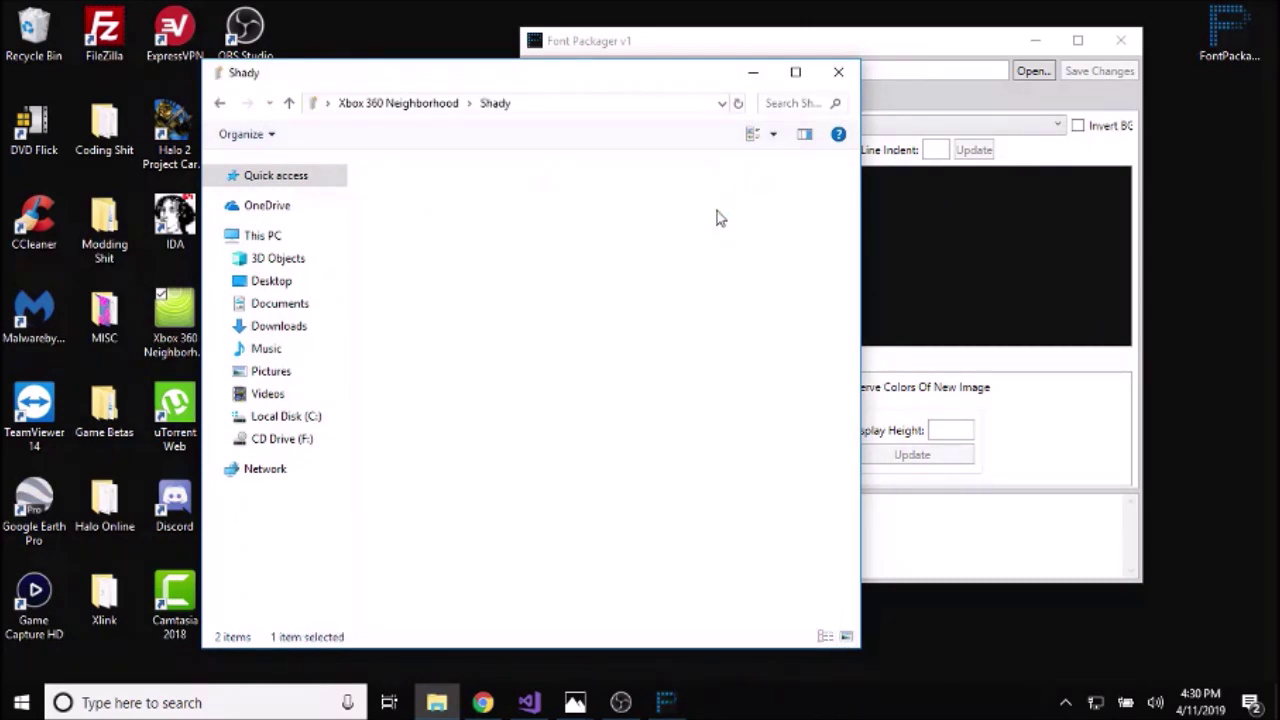
pyautogui.click(710, 234)
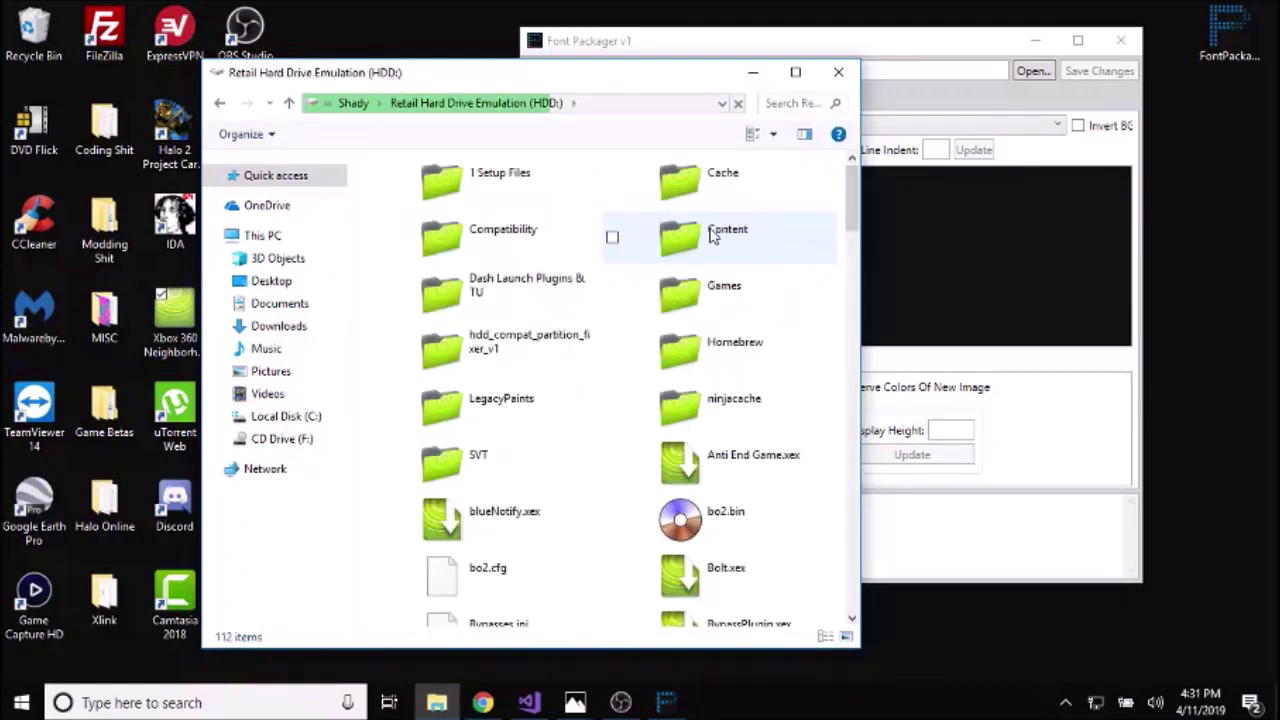
pyautogui.click(753, 309)
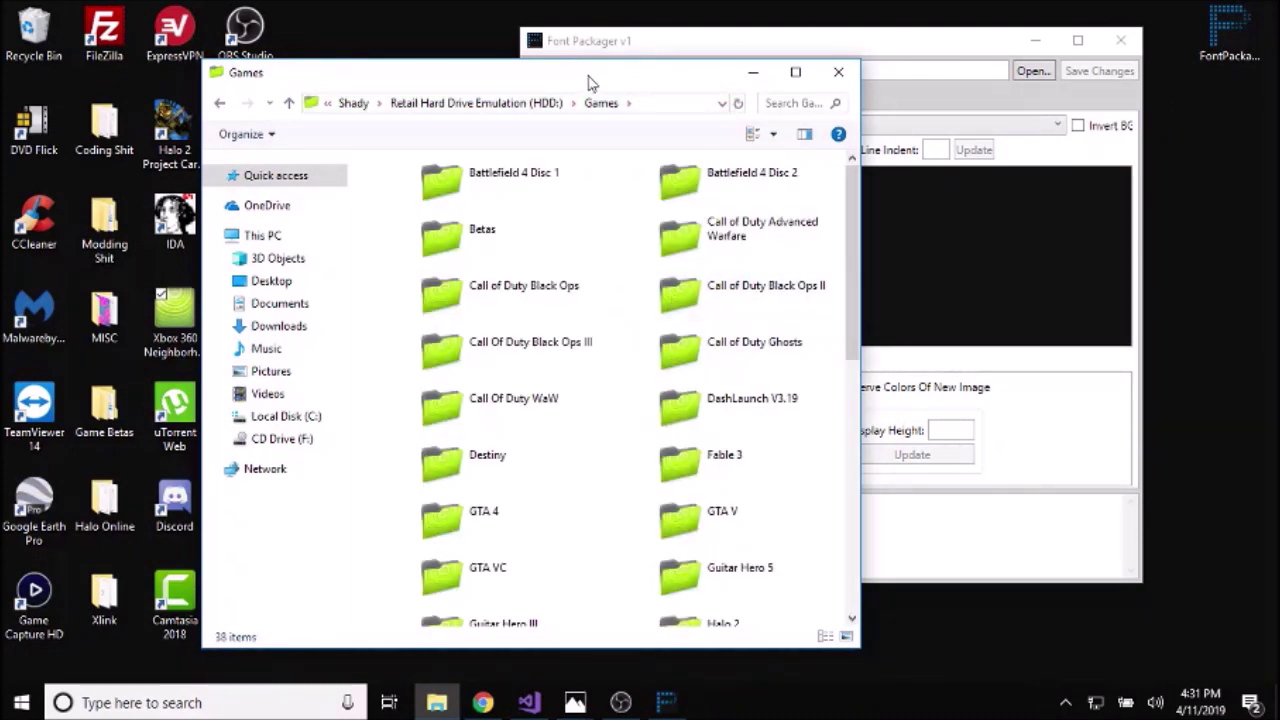
pyautogui.moveTo(590, 82); pyautogui.dragTo(555, 67)
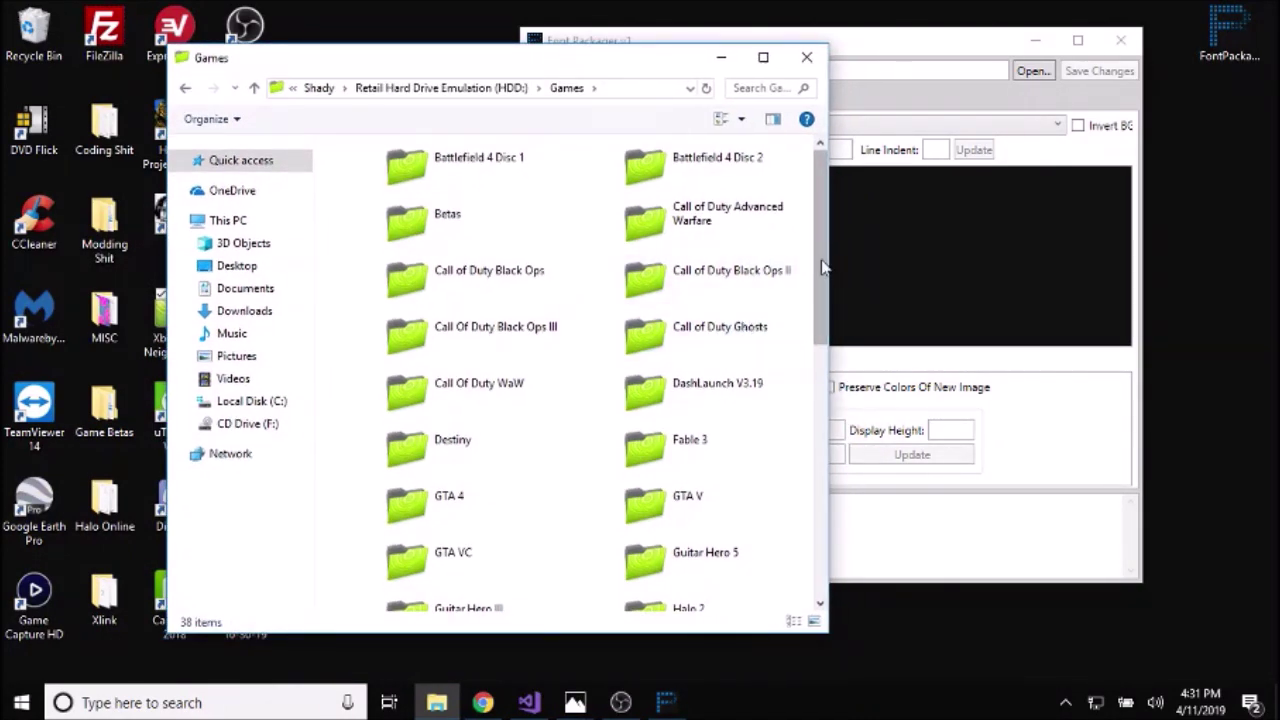
pyautogui.moveTo(822, 266); pyautogui.dragTo(828, 287)
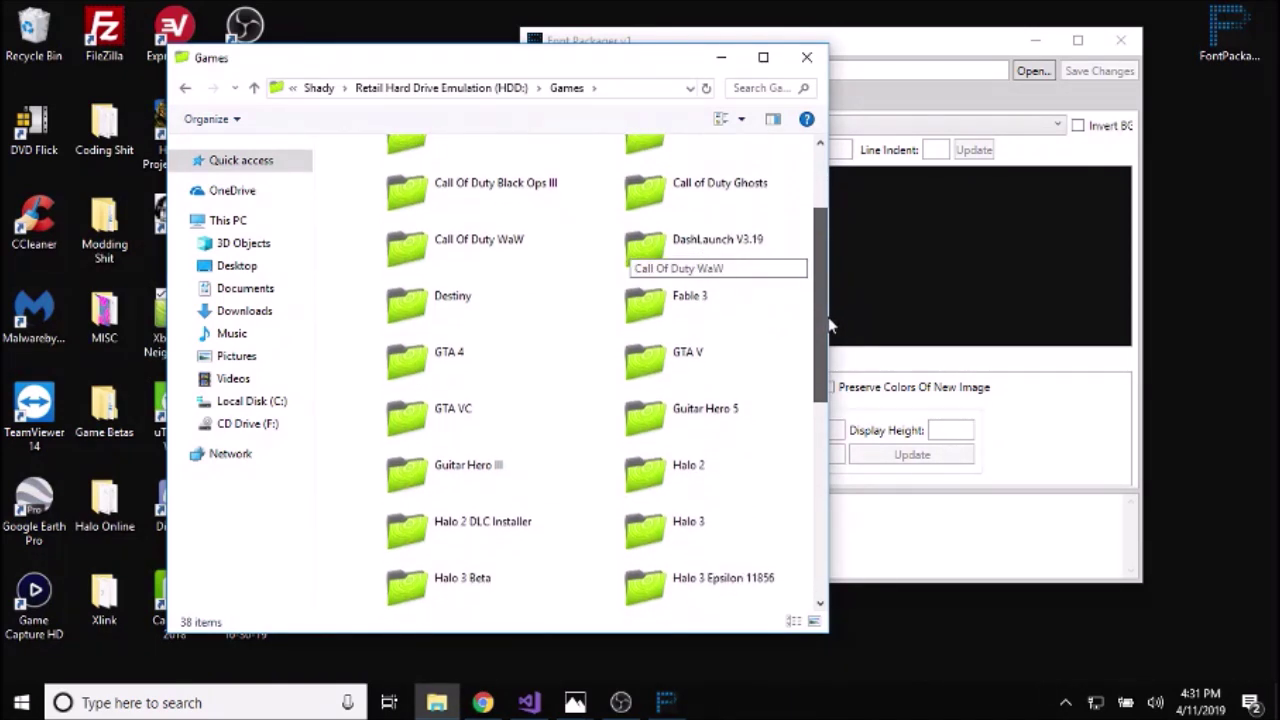
pyautogui.moveTo(828, 287); pyautogui.dragTo(826, 231)
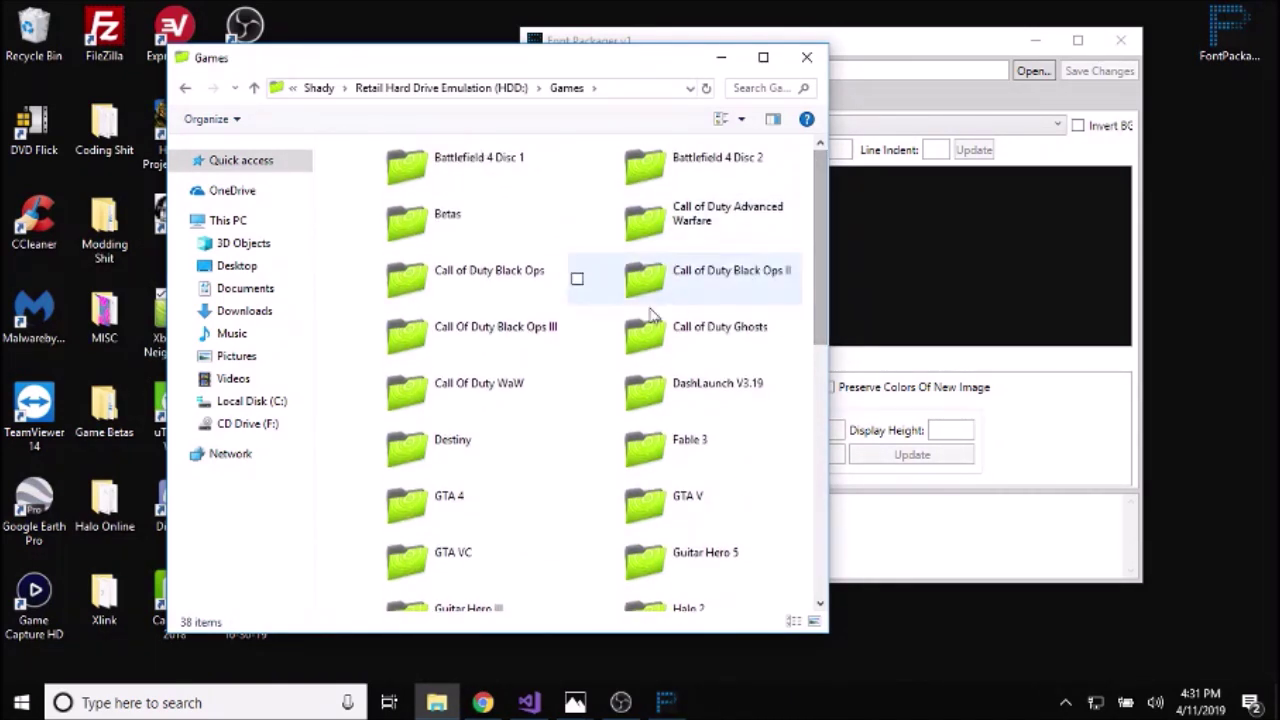
# - Copy font_package.bin from Halo Reach's maps fonts folder to the desktop and close Explorer
pyautogui.doubleClick(664, 178)
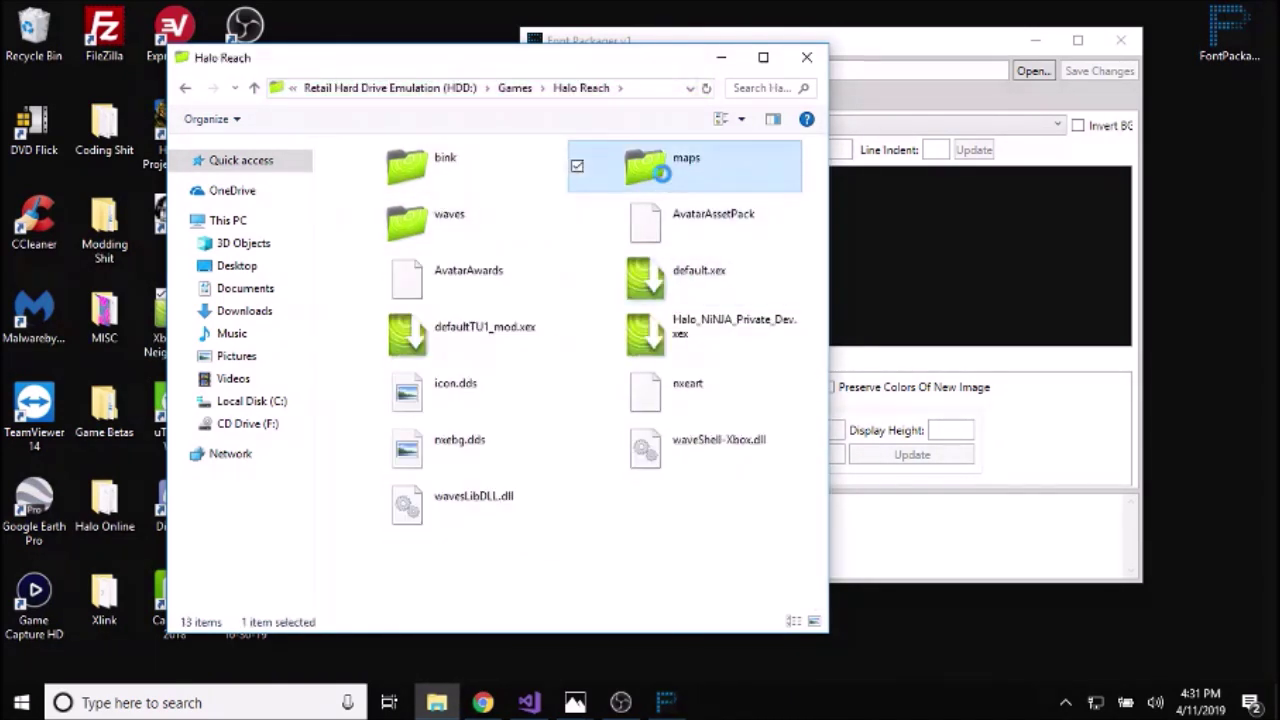
pyautogui.click(423, 160)
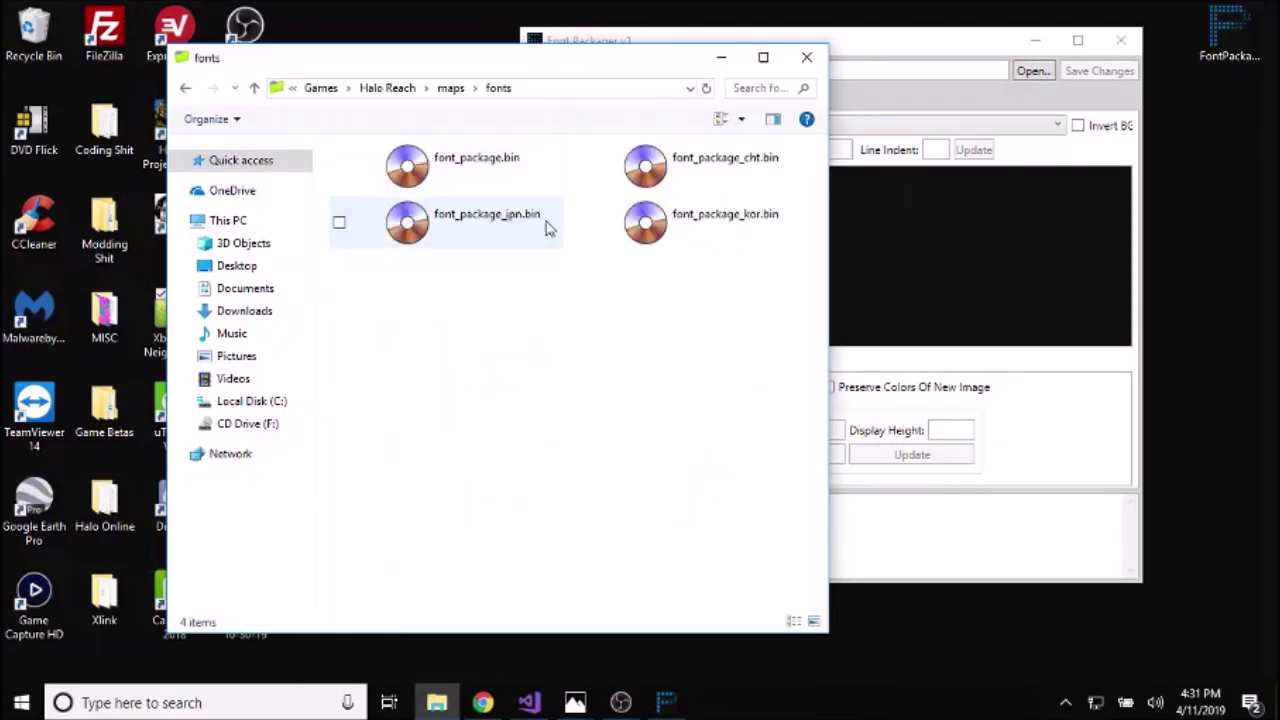
pyautogui.click(495, 172)
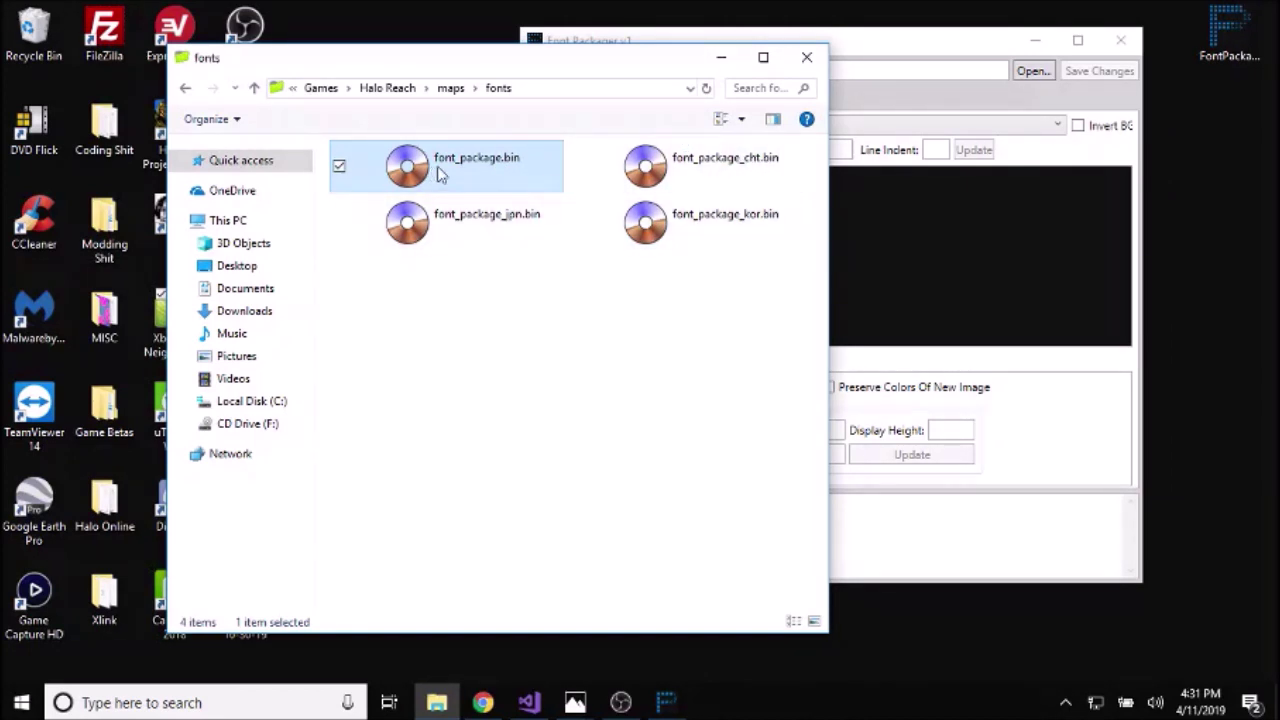
pyautogui.moveTo(437, 174); pyautogui.dragTo(1206, 150)
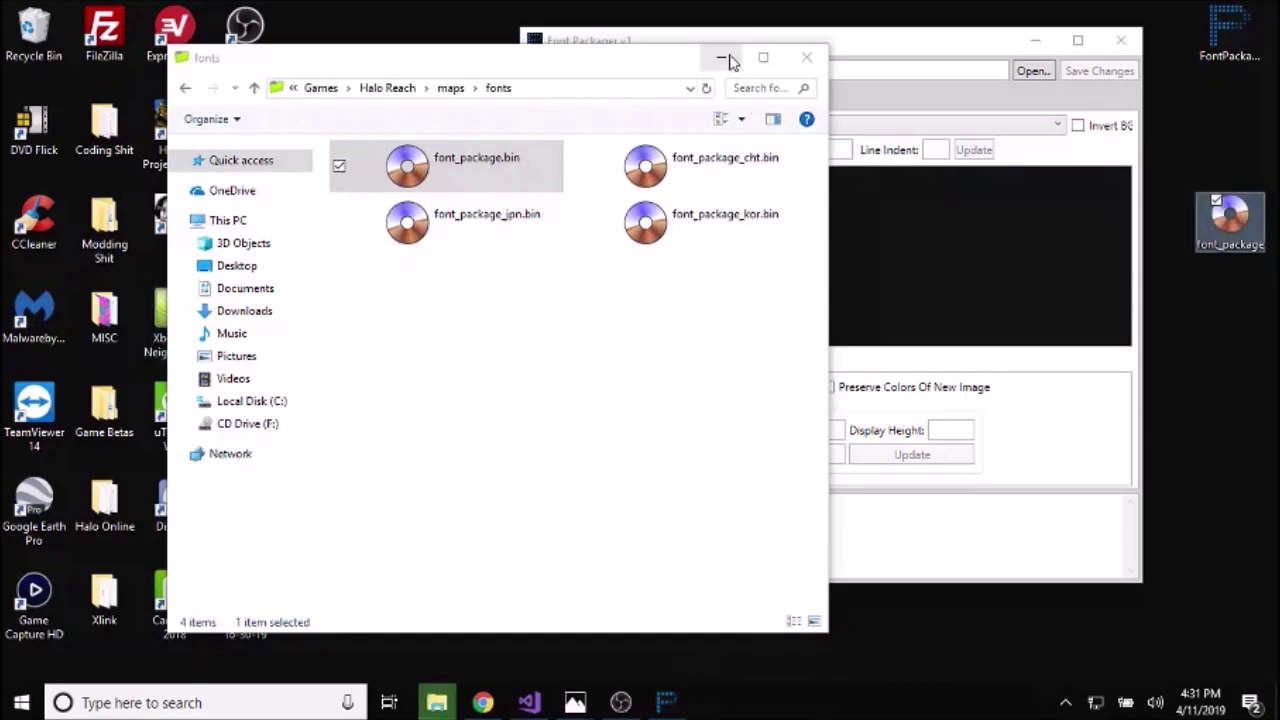
pyautogui.click(806, 57)
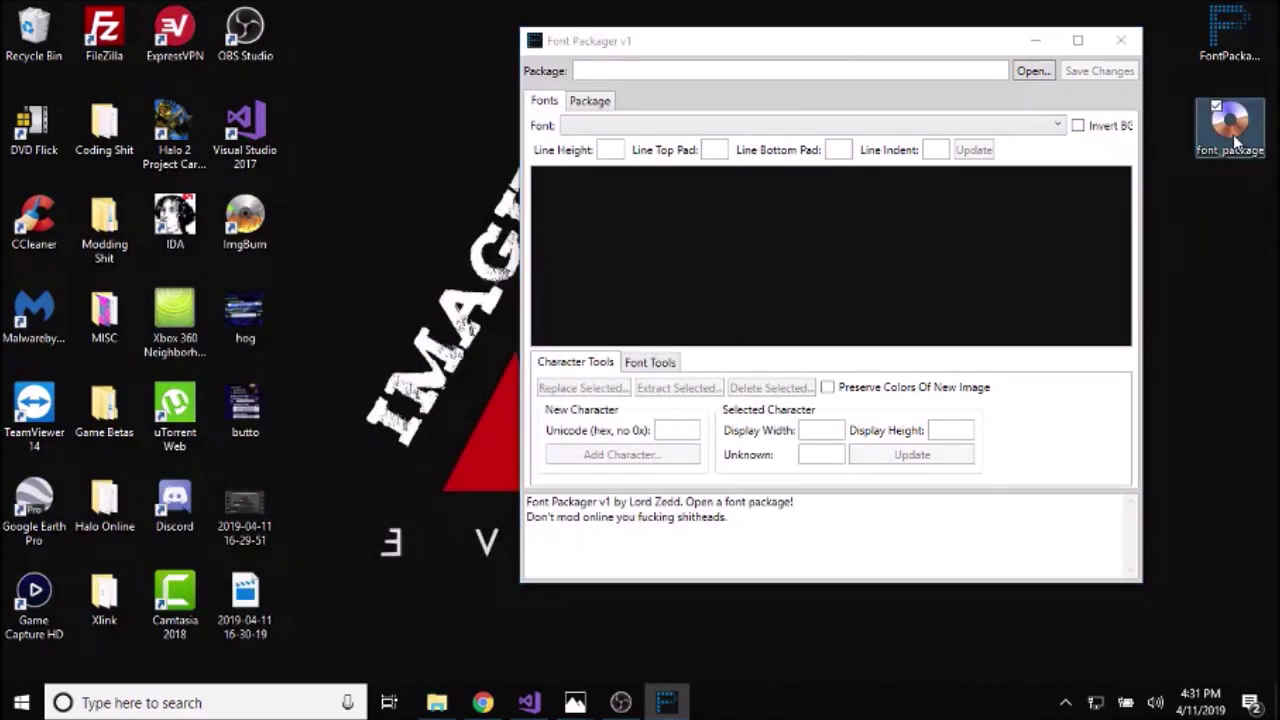
# - Load the desktop font_package.bin and preview tv_nord_condensed_bold-30, bold-42 and eurostile_lt_demi-13
pyautogui.click(1035, 72)
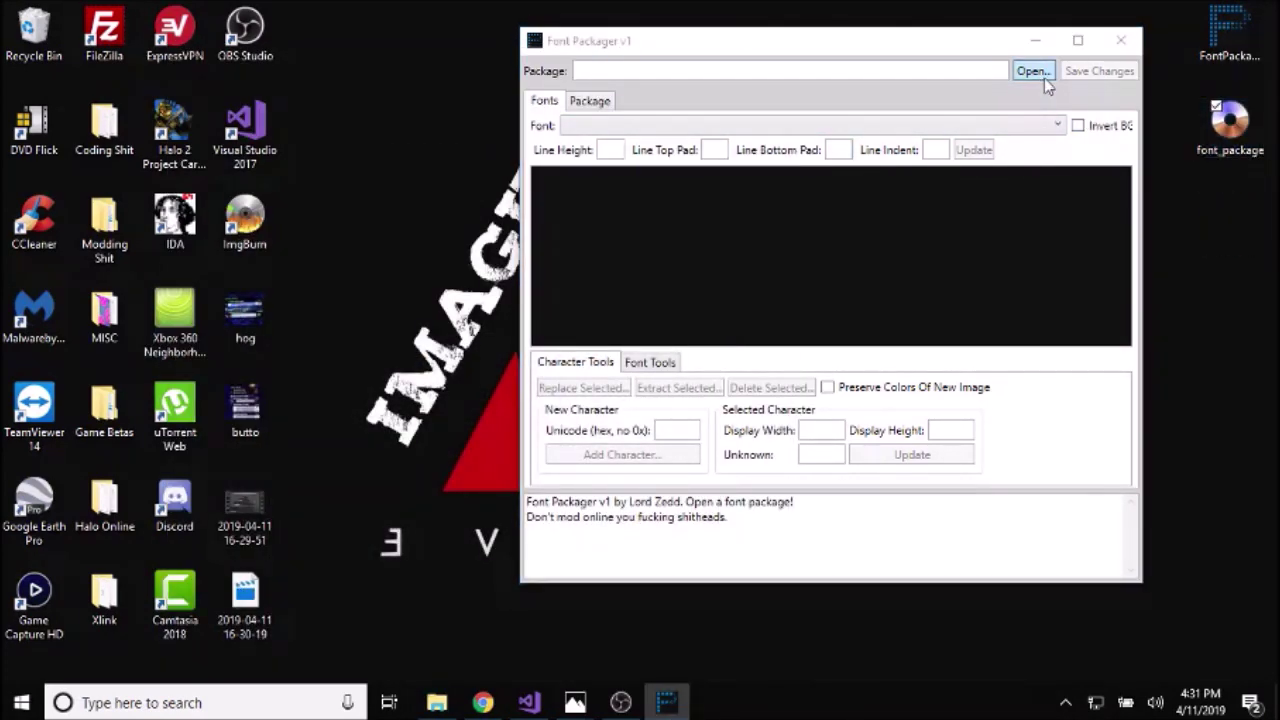
pyautogui.click(1035, 72)
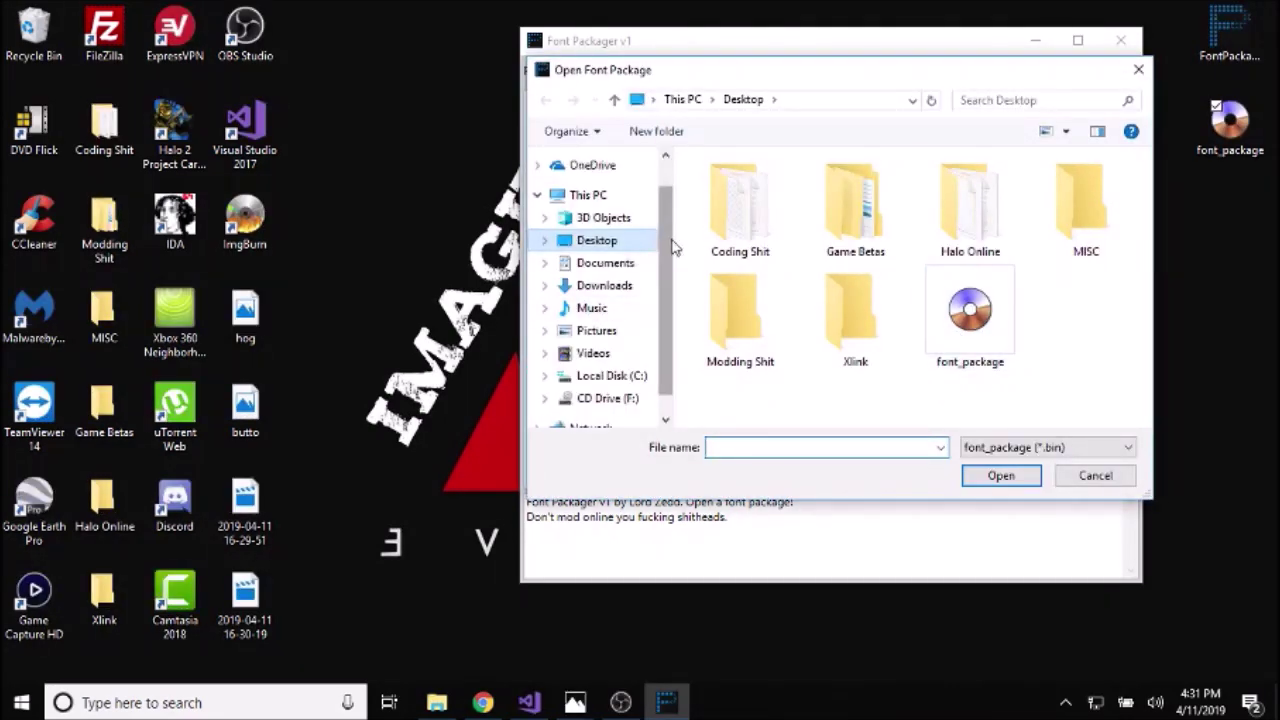
pyautogui.doubleClick(930, 315)
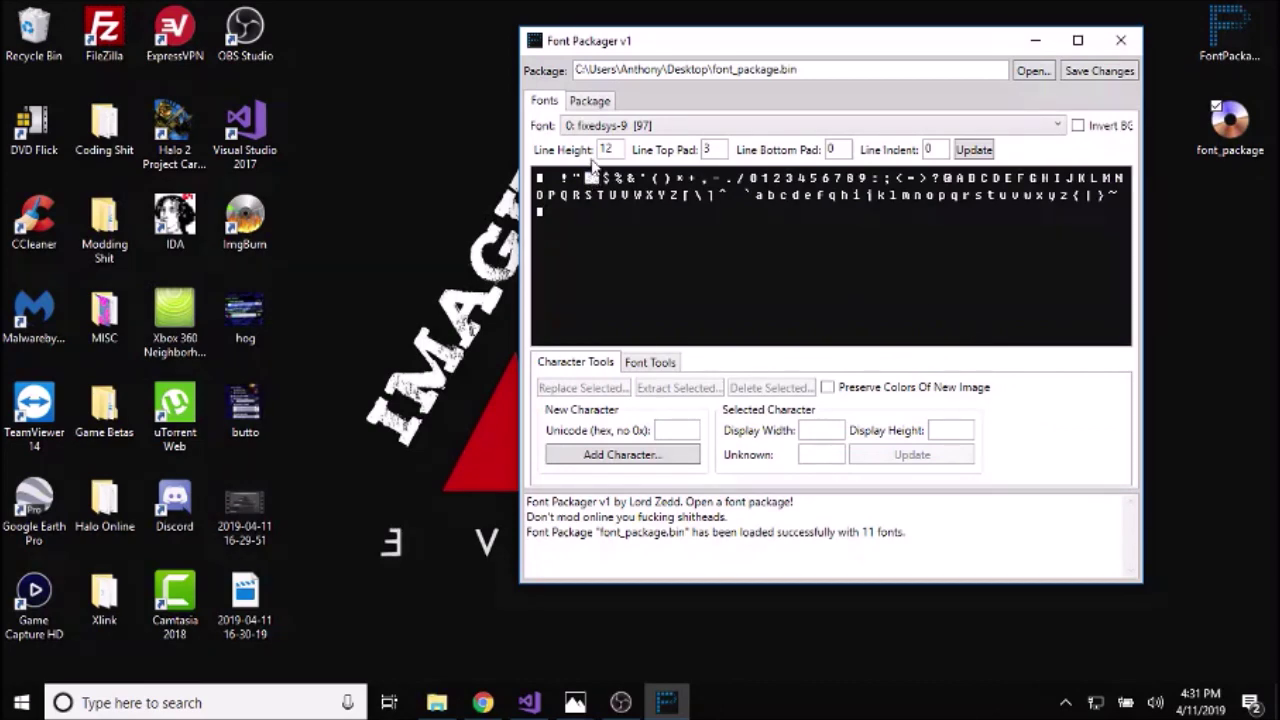
pyautogui.click(670, 126)
pyautogui.click(652, 214)
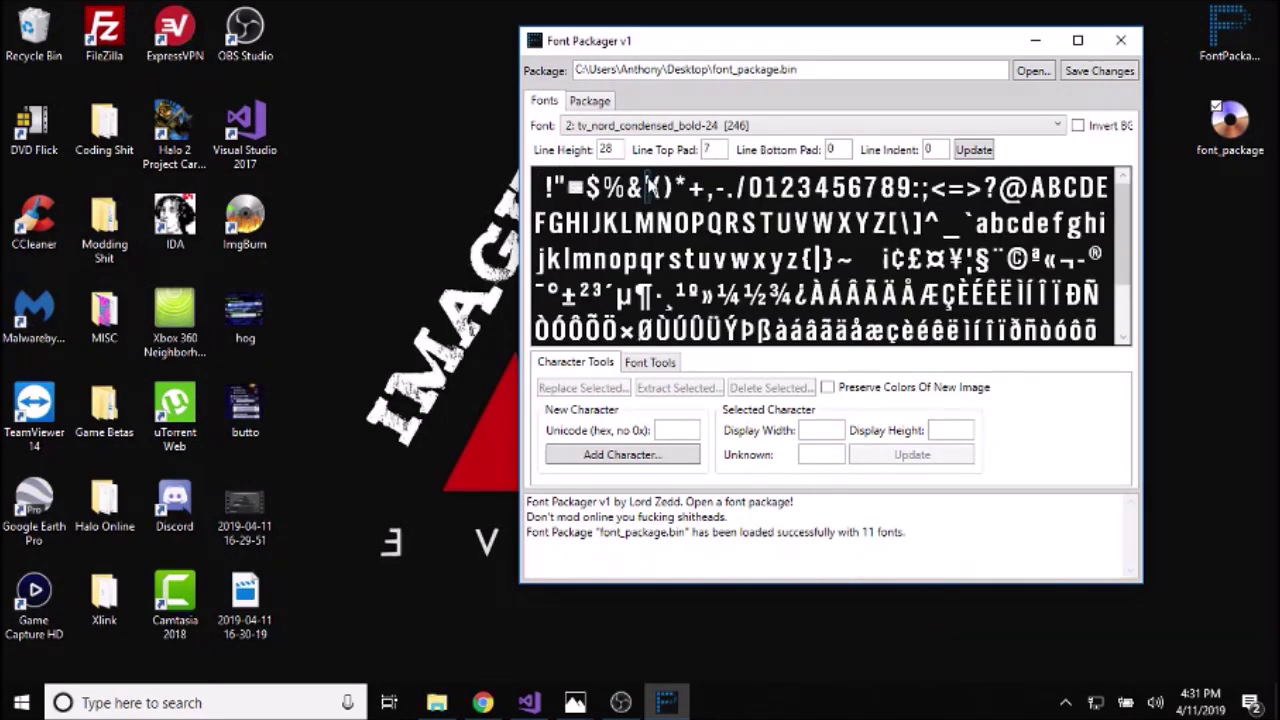
pyautogui.click(665, 126)
pyautogui.click(670, 197)
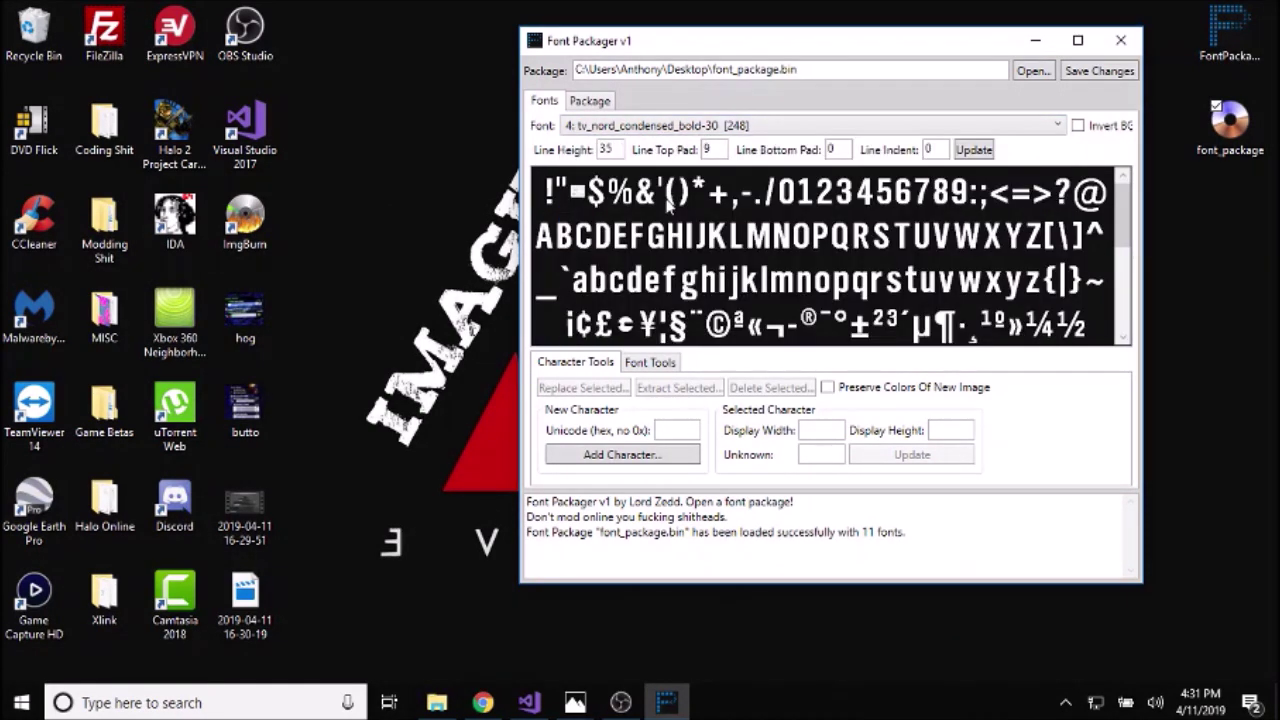
pyautogui.click(680, 127)
pyautogui.click(670, 240)
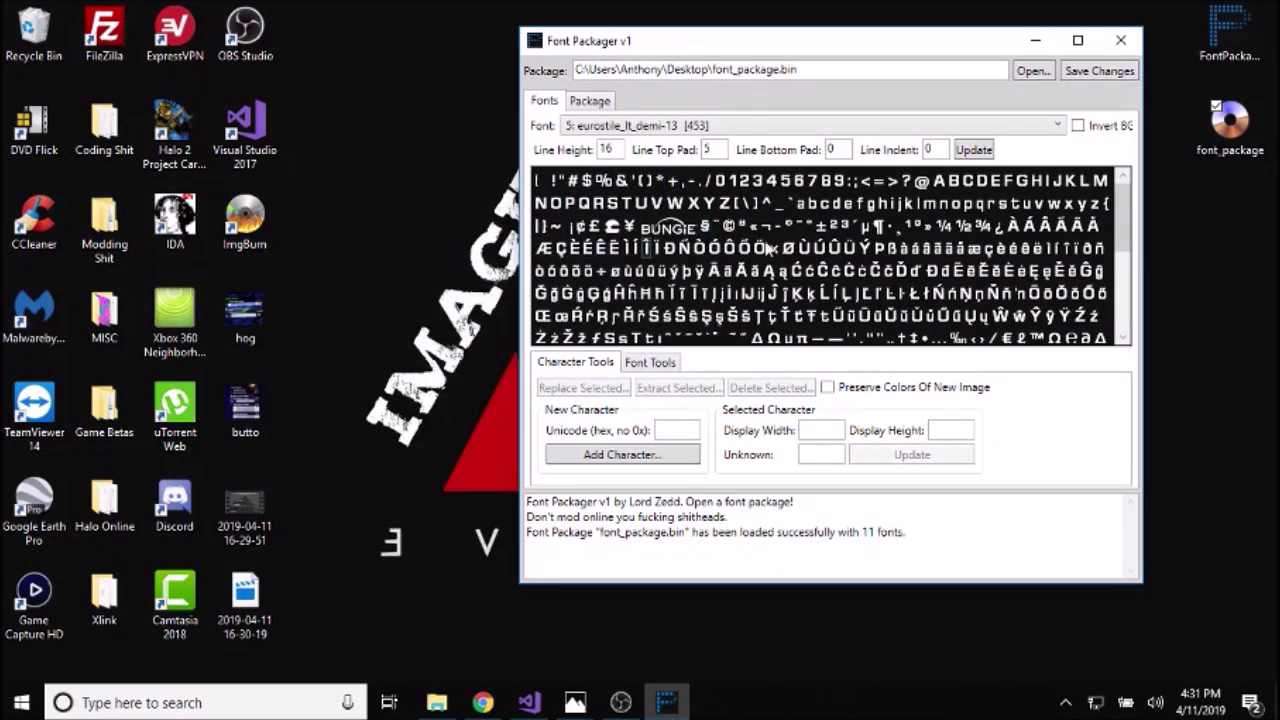
# - Browse tv_nord_hud-15, fixedsys-9, tv_nord_condensed-18 and -17, settling on tv_nord_condensed-16
pyautogui.click(738, 127)
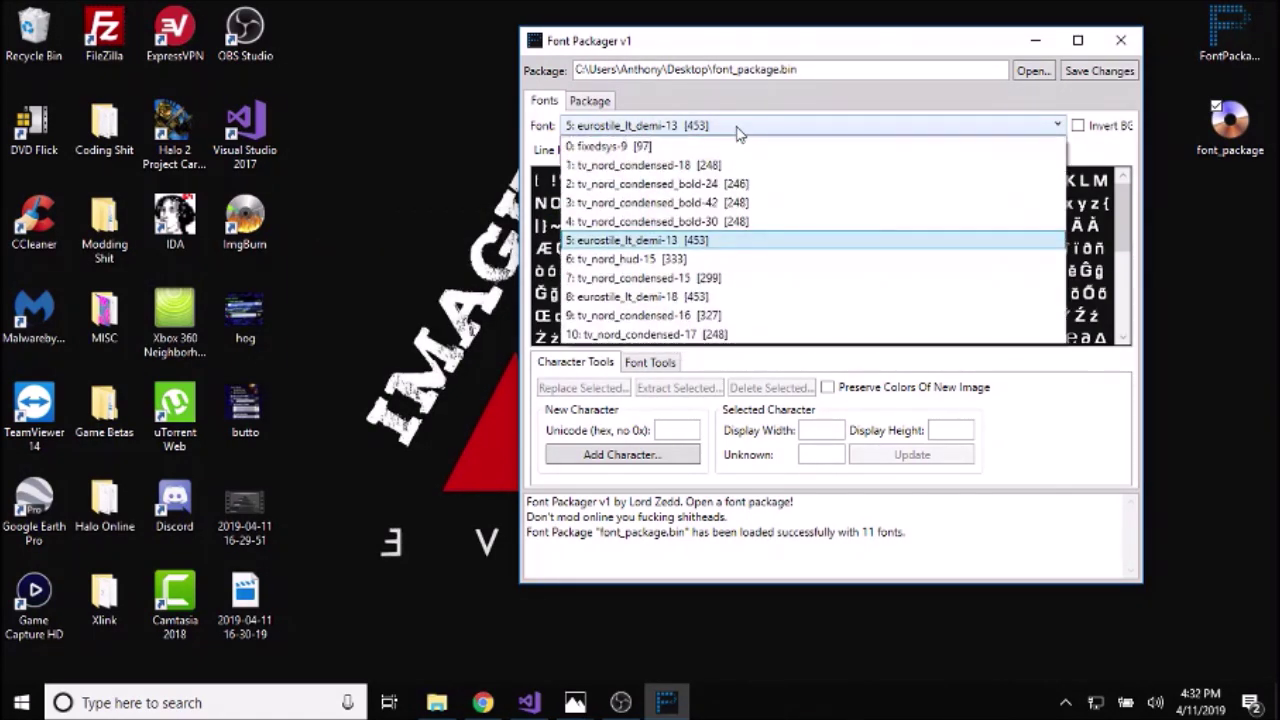
pyautogui.click(655, 258)
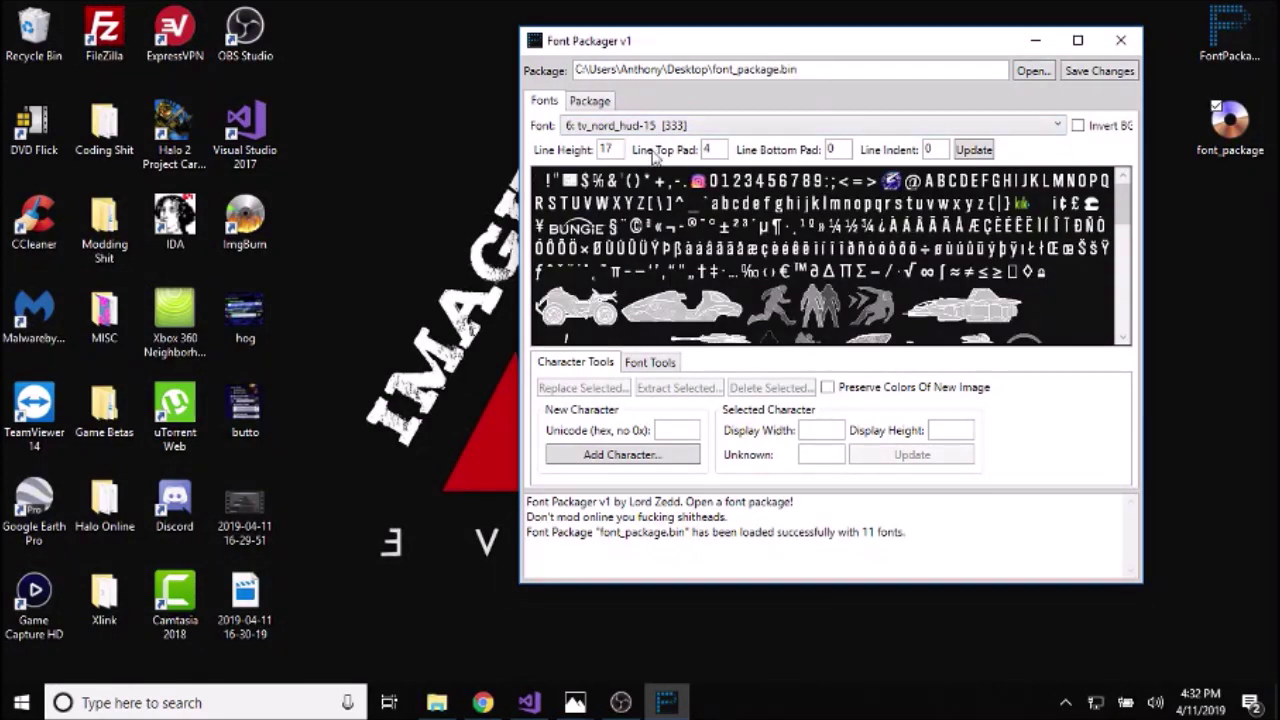
pyautogui.click(699, 181)
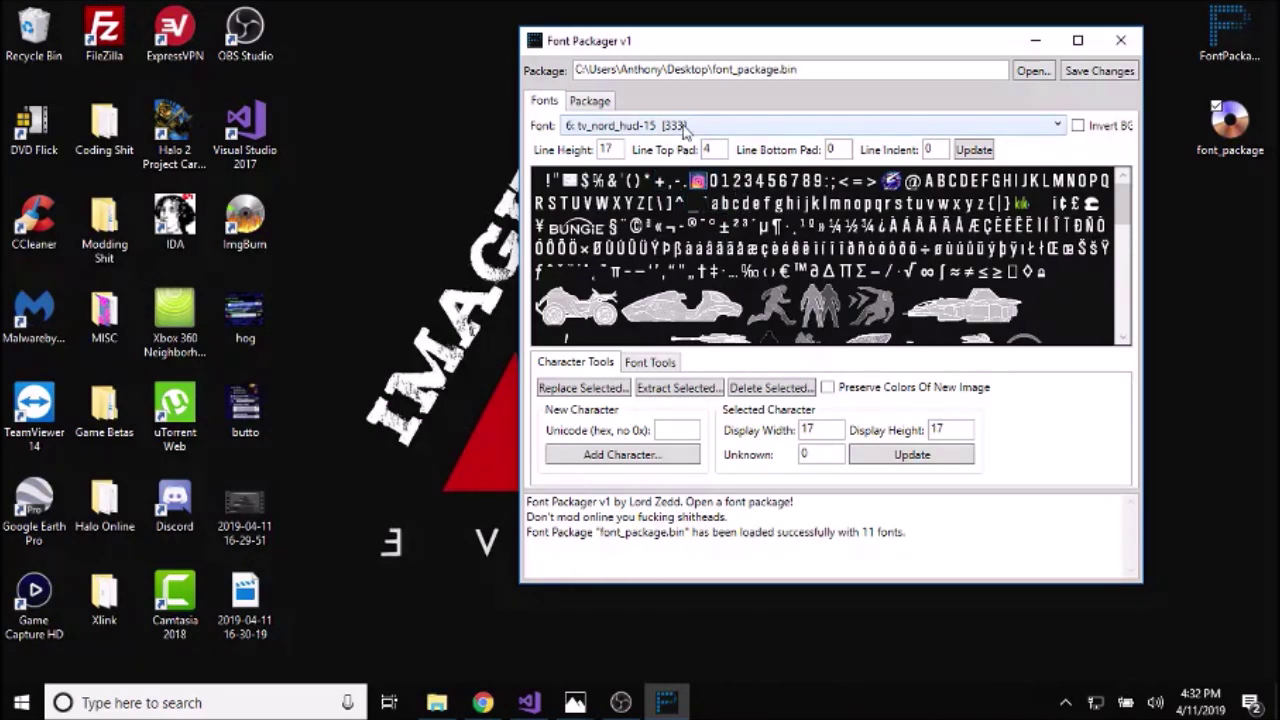
pyautogui.scroll(-2, 684, 130)
pyautogui.click(684, 128)
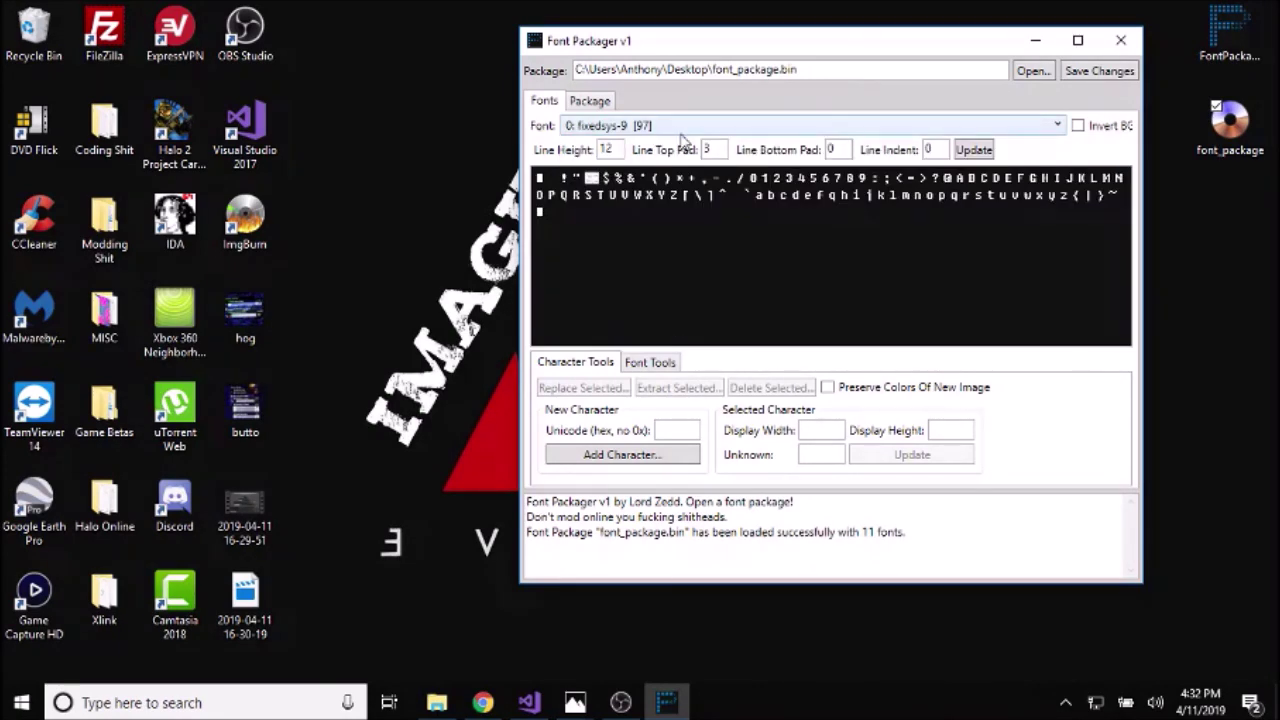
pyautogui.click(683, 128)
pyautogui.click(660, 163)
pyautogui.click(700, 127)
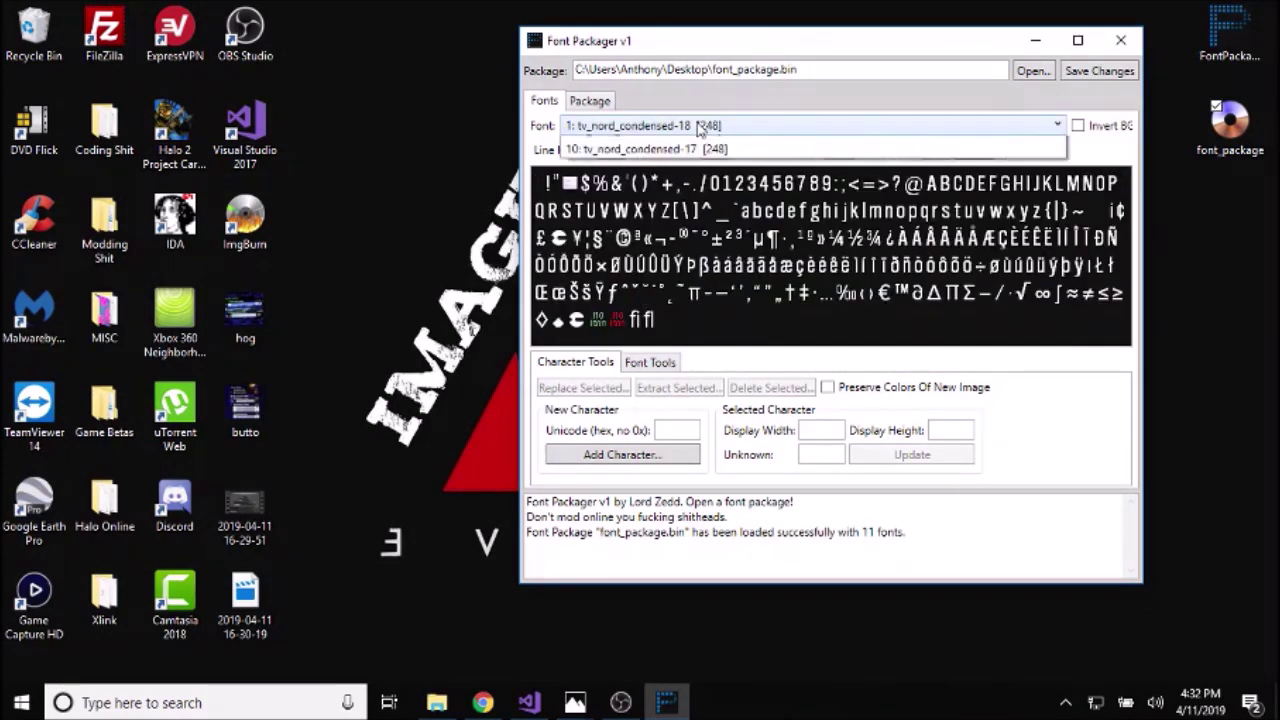
pyautogui.click(640, 336)
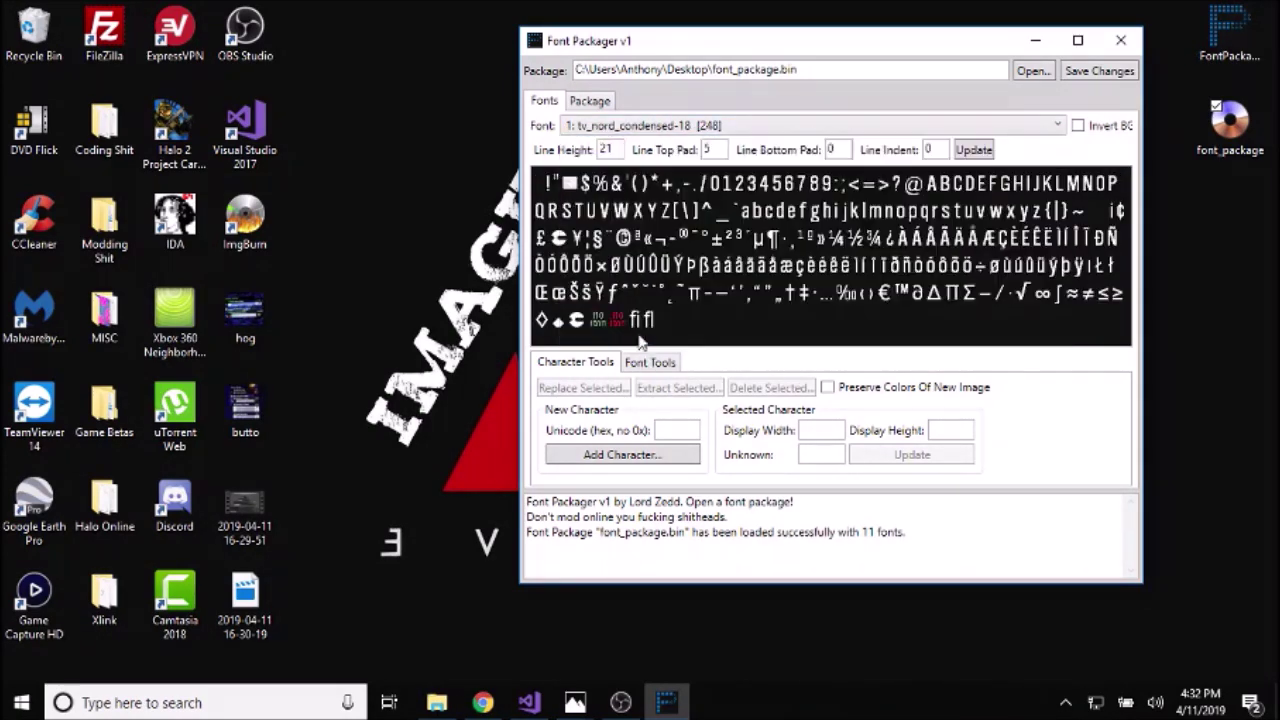
pyautogui.click(684, 125)
pyautogui.click(697, 312)
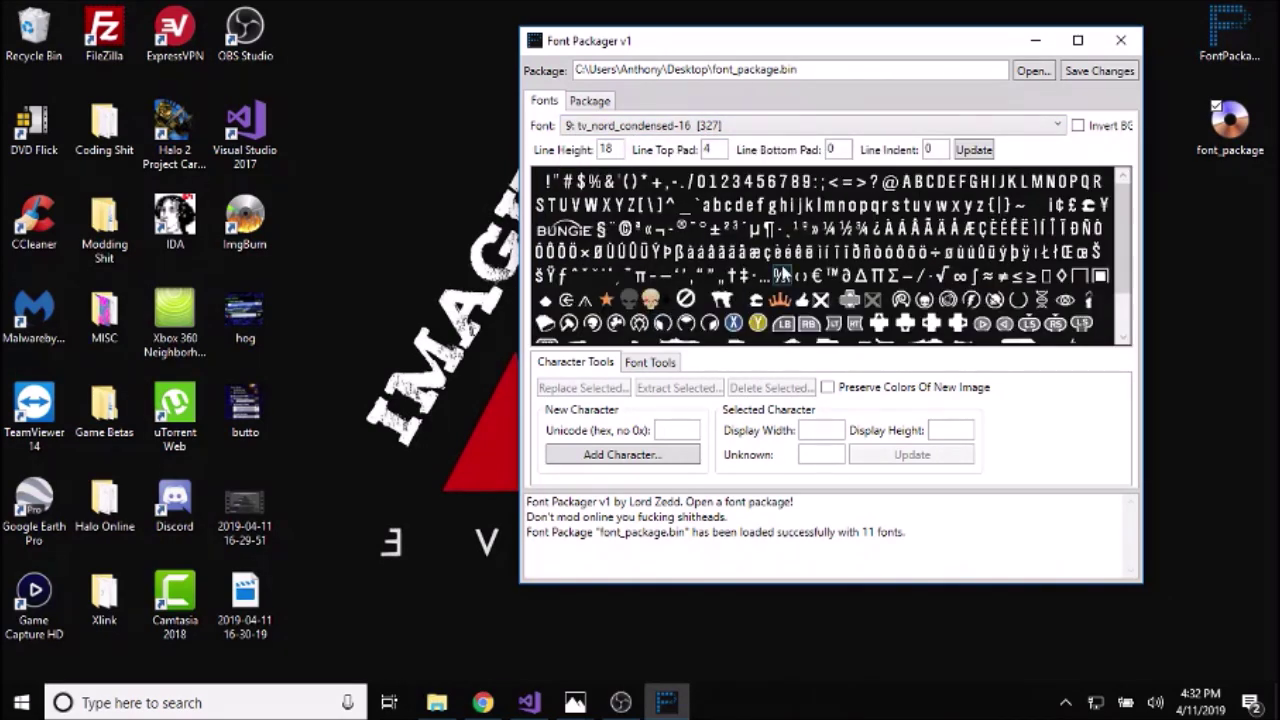
# - Extract the Xbox X button glyph to the desktop under the name X.png
pyautogui.scroll(-1, 784, 275)
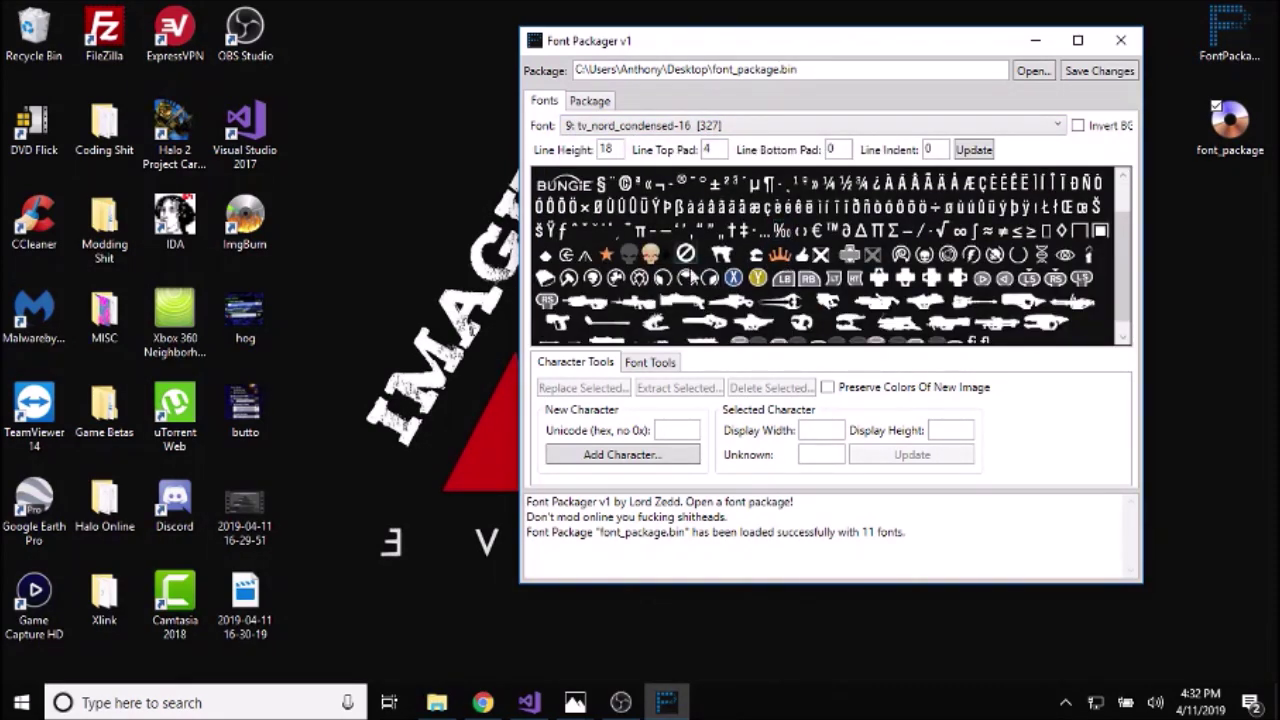
pyautogui.click(730, 281)
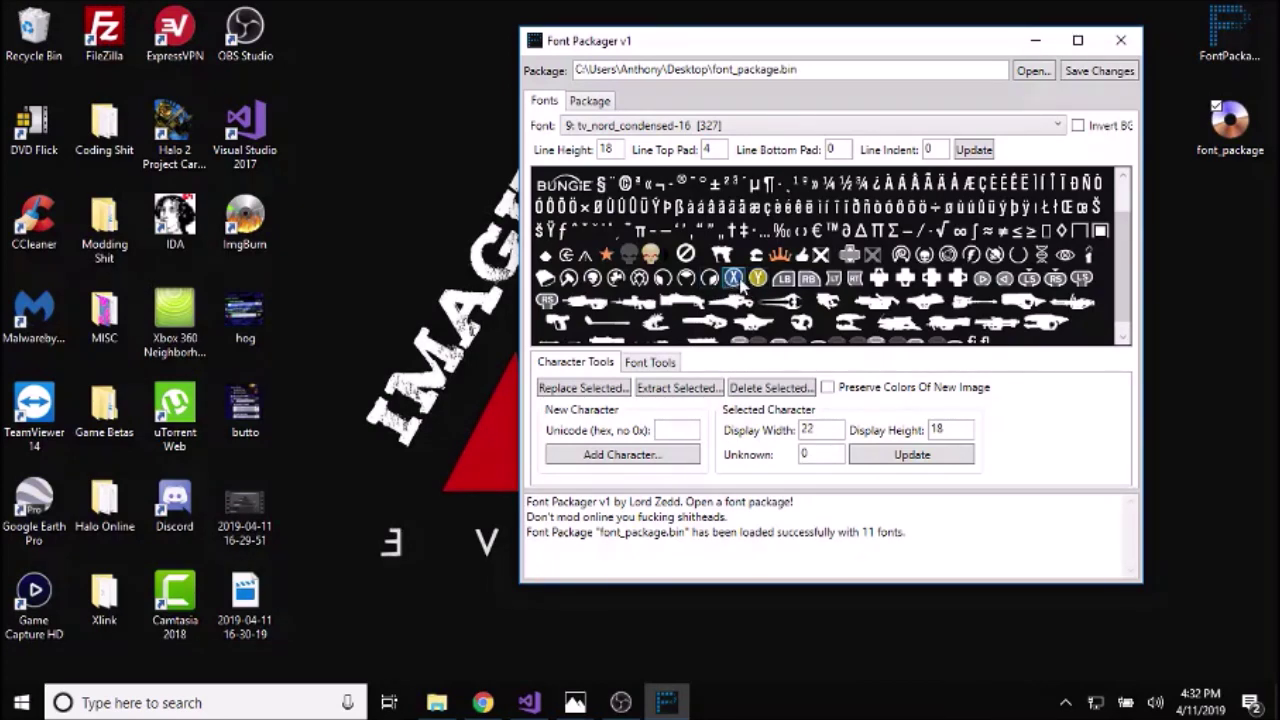
pyautogui.click(659, 388)
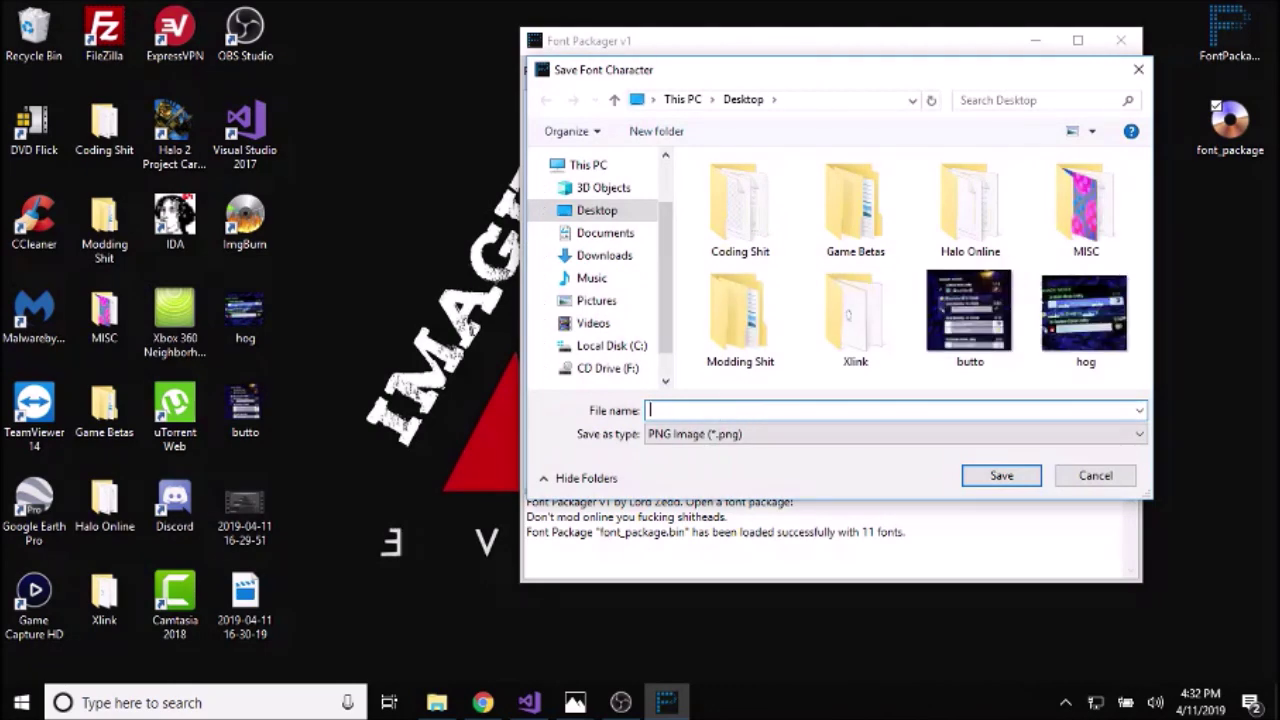
pyautogui.write('X')
pyautogui.click(1001, 476)
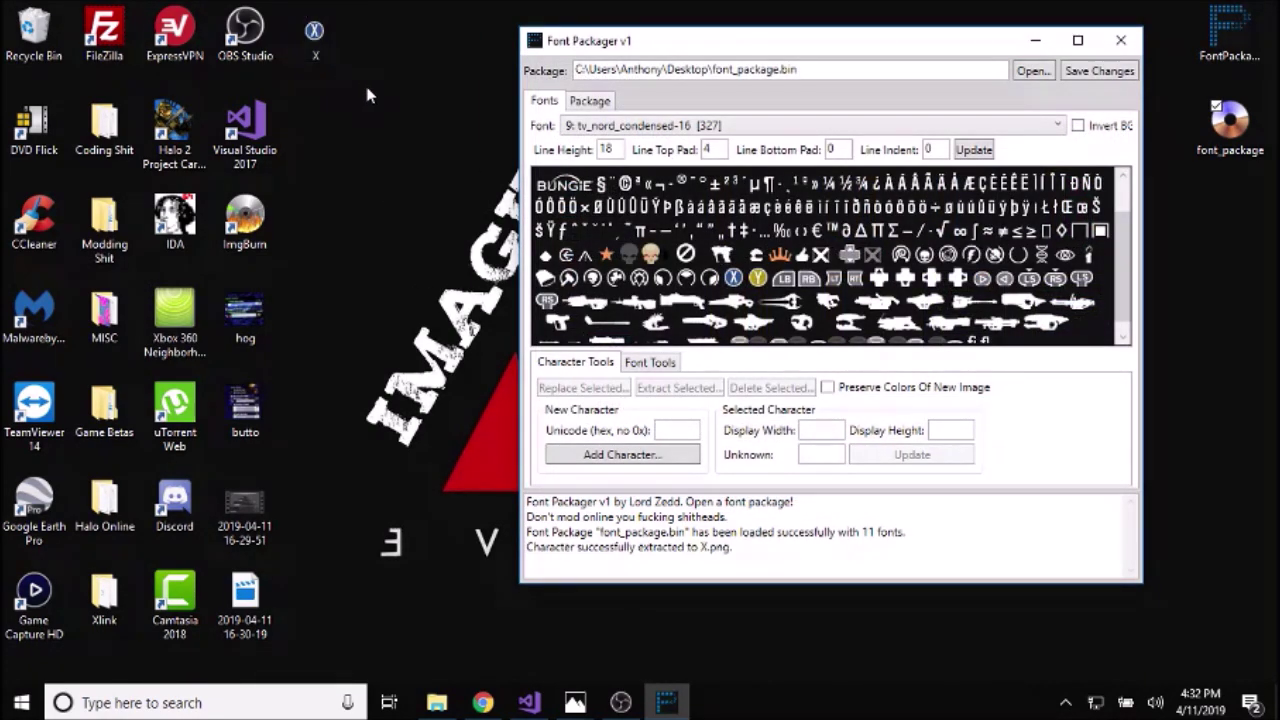
pyautogui.click(315, 35)
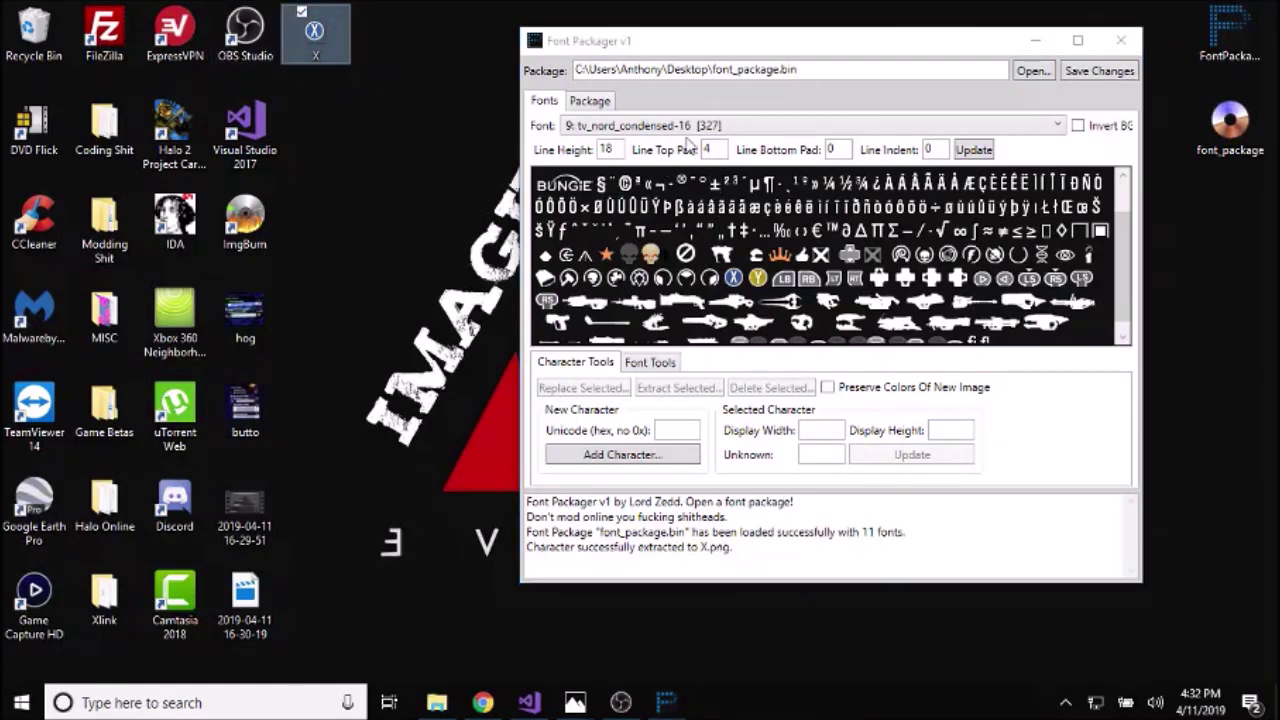
# - Replace character 33, the exclamation mark, with the X.png image
pyautogui.scroll(2, 700, 205)
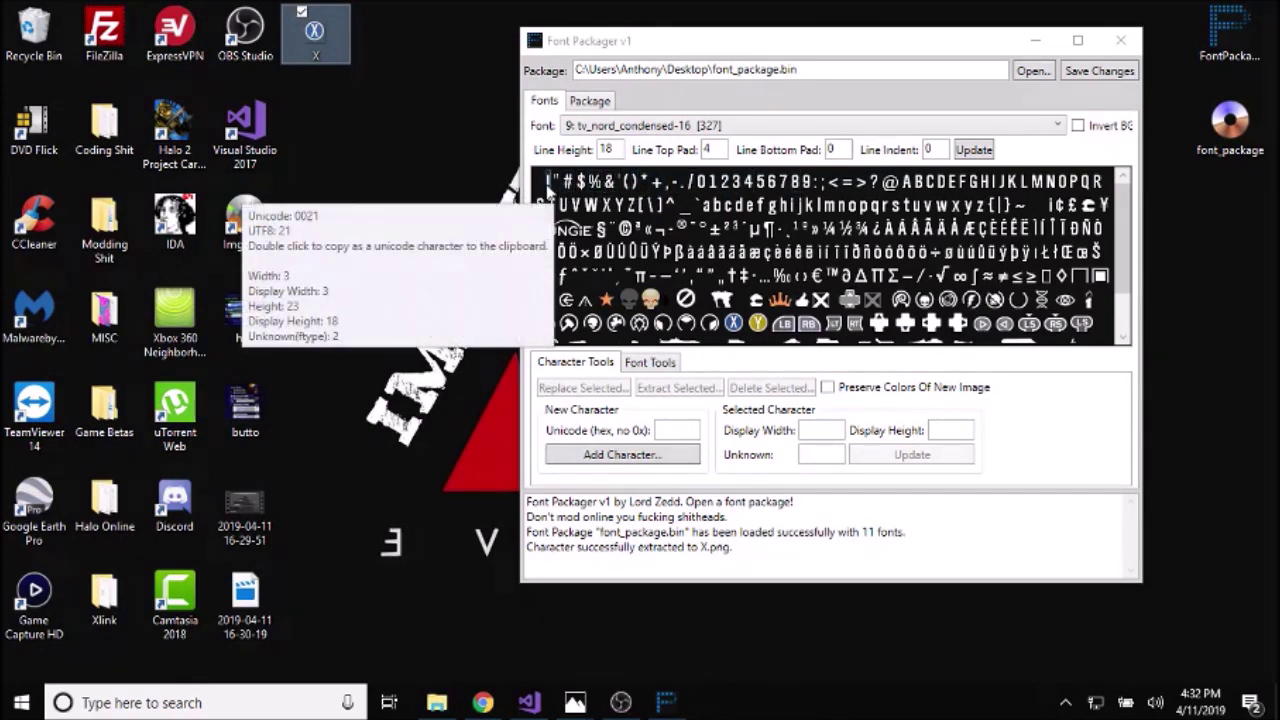
pyautogui.click(549, 186)
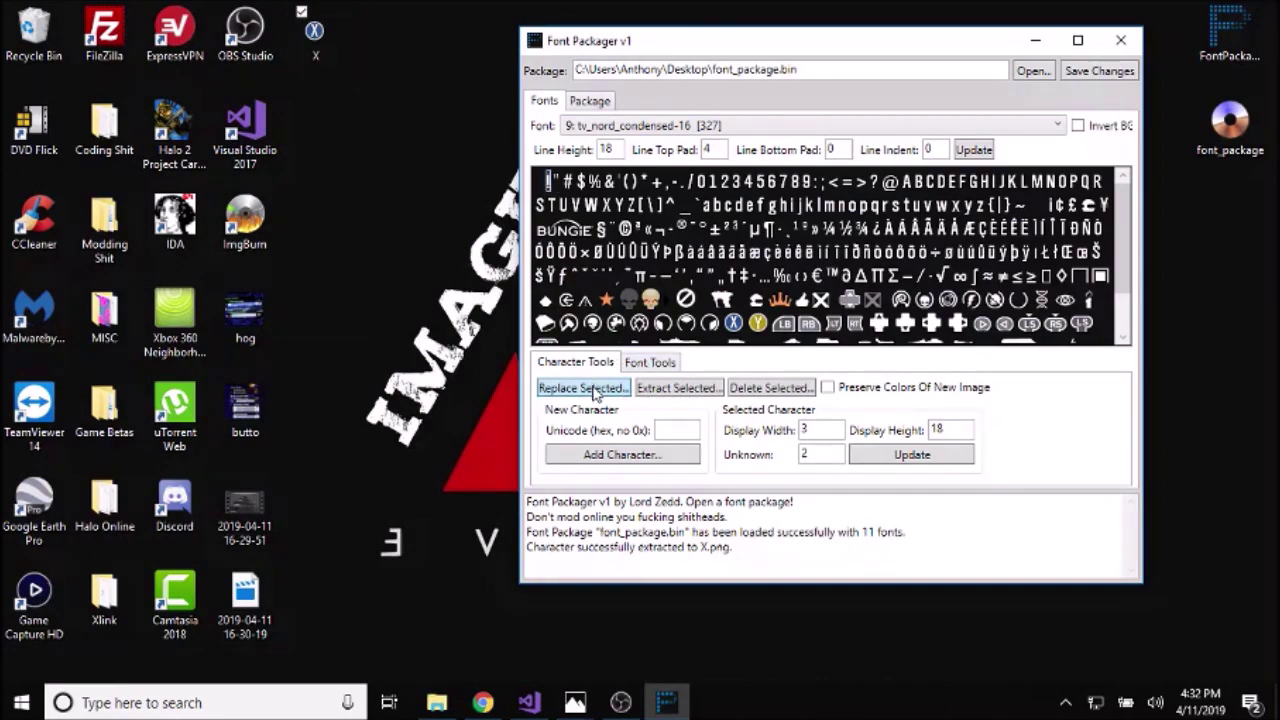
pyautogui.click(583, 392)
pyautogui.scroll(-1, 735, 395)
pyautogui.click(731, 397)
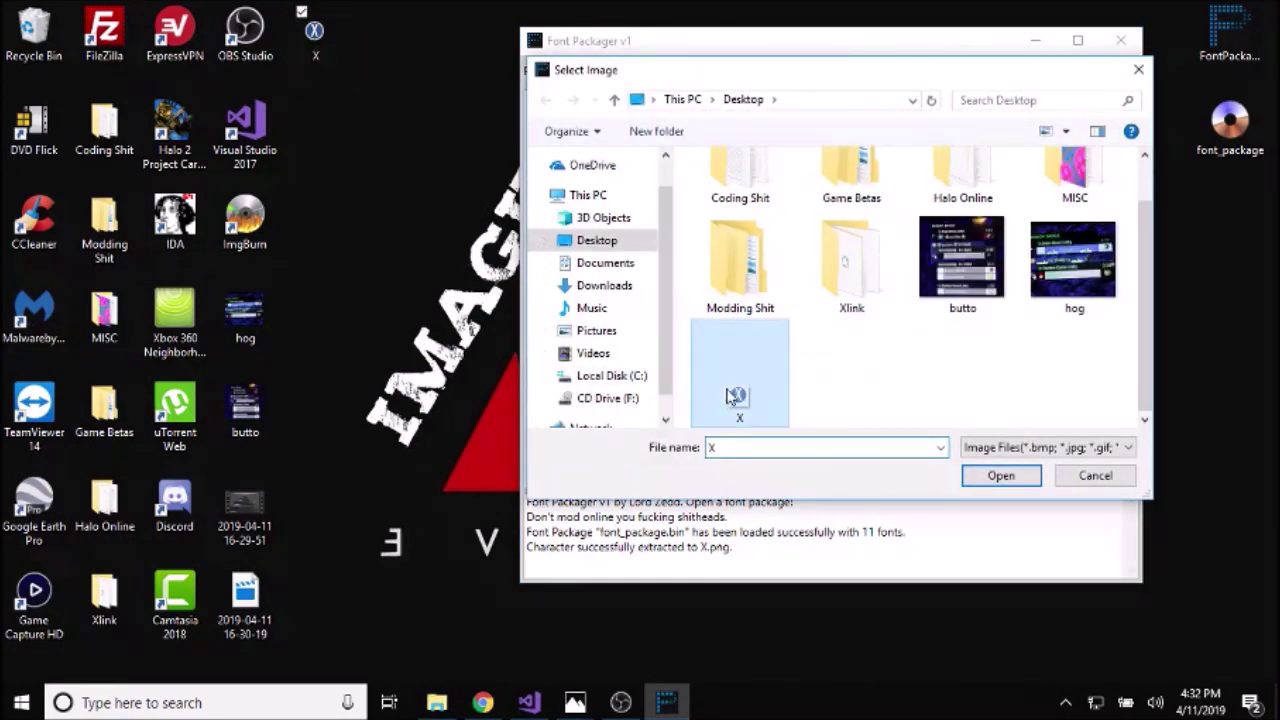
pyautogui.doubleClick(731, 397)
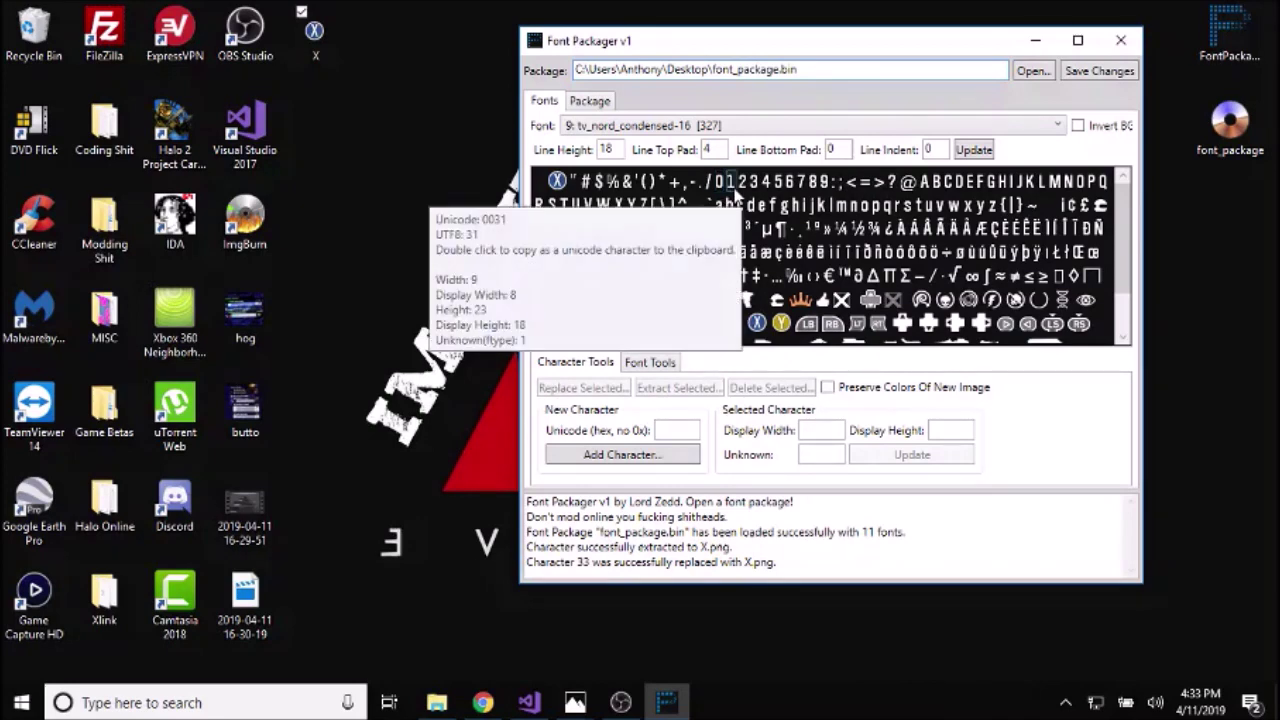
pyautogui.click(737, 195)
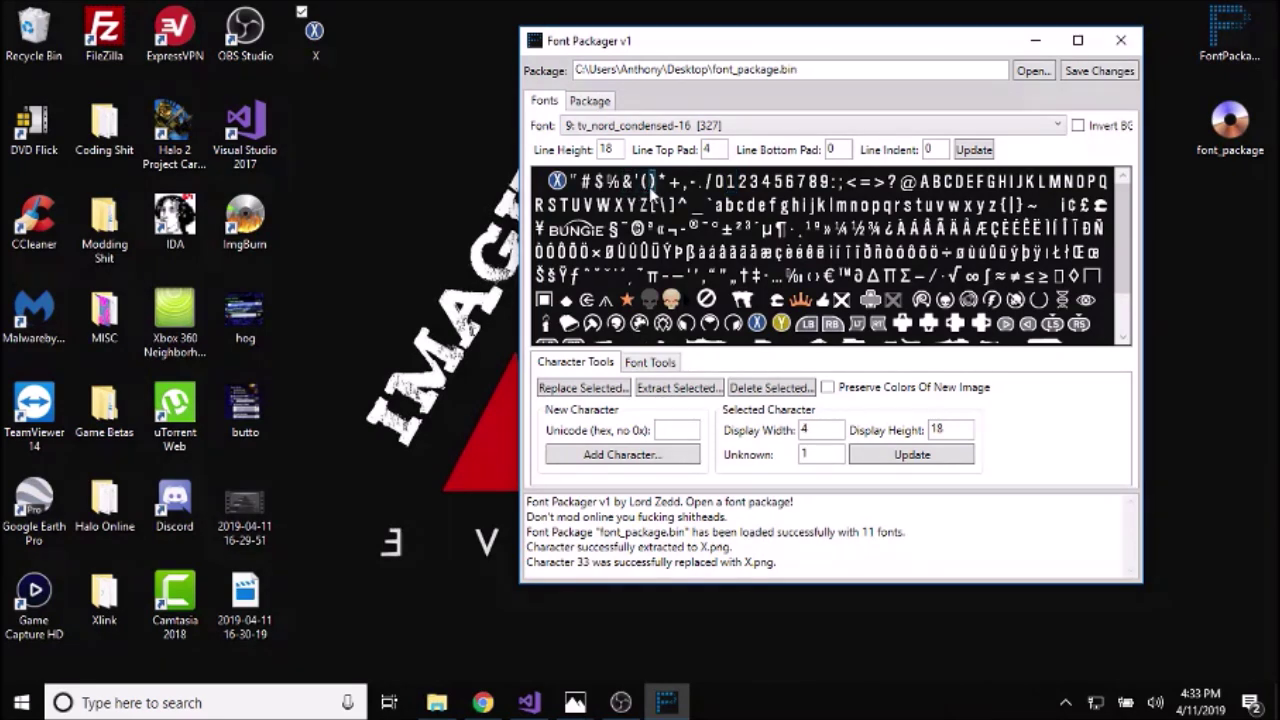
# - Select the skull icon glyph and extract it as an image named Skull
pyautogui.click(647, 183)
pyautogui.click(670, 300)
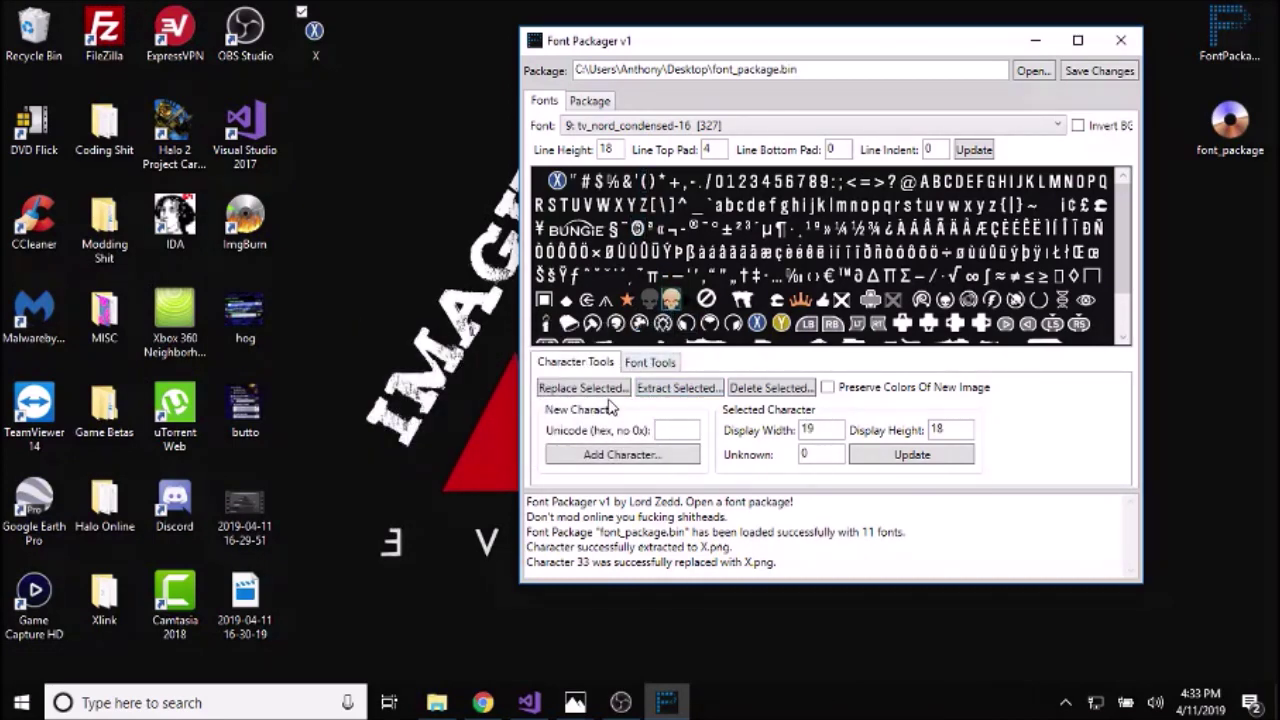
pyautogui.click(660, 390)
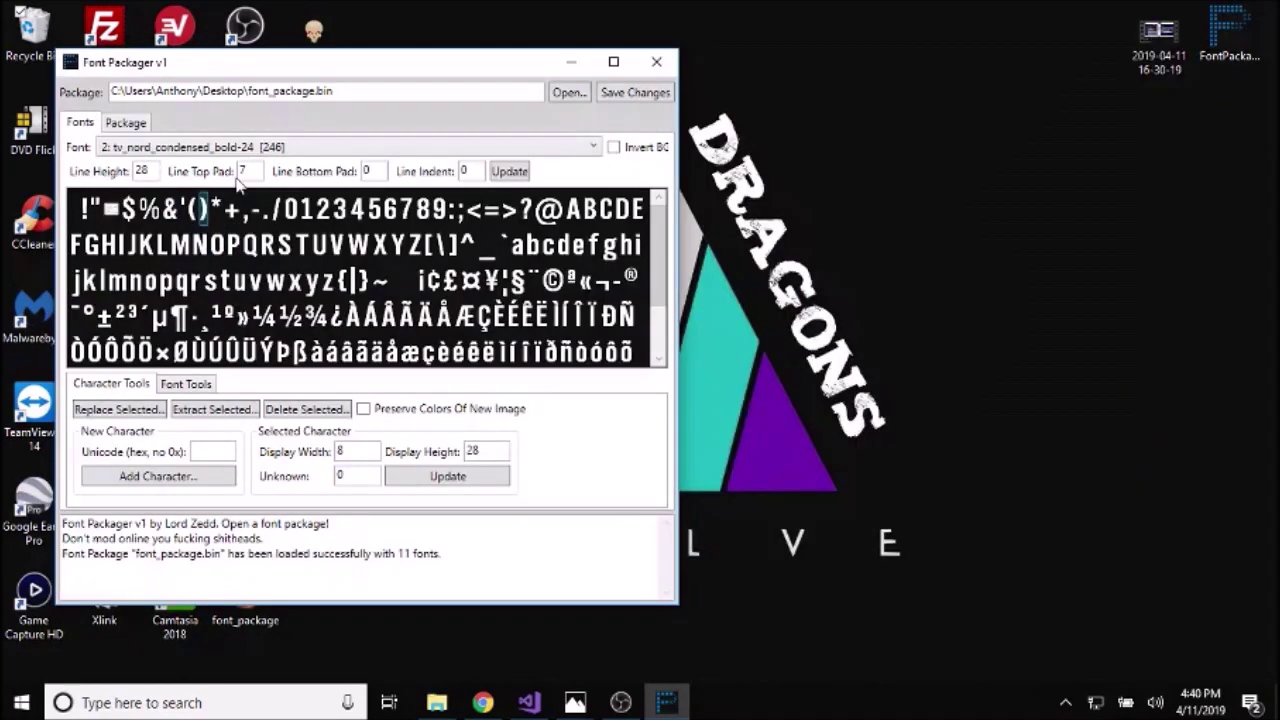
# - Replace the selected bracket glyph with Skull.png and shift the window slightly right
pyautogui.click(140, 414)
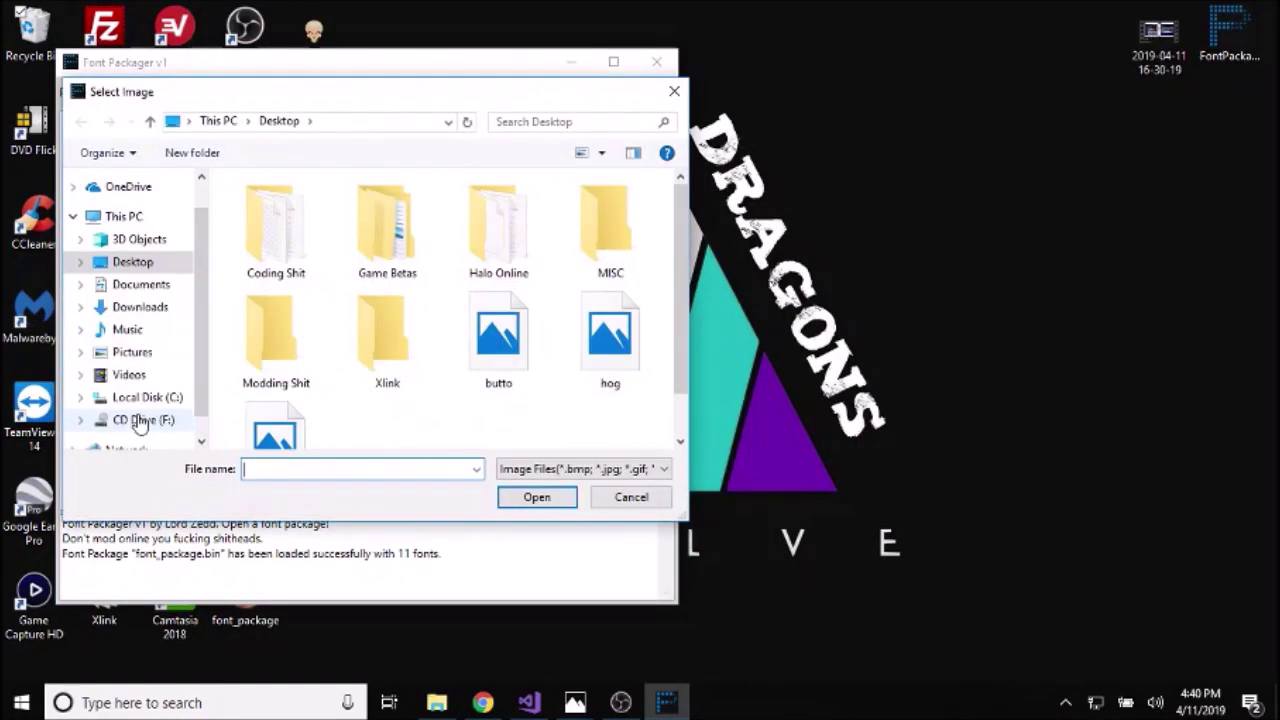
pyautogui.scroll(-1, 570, 260)
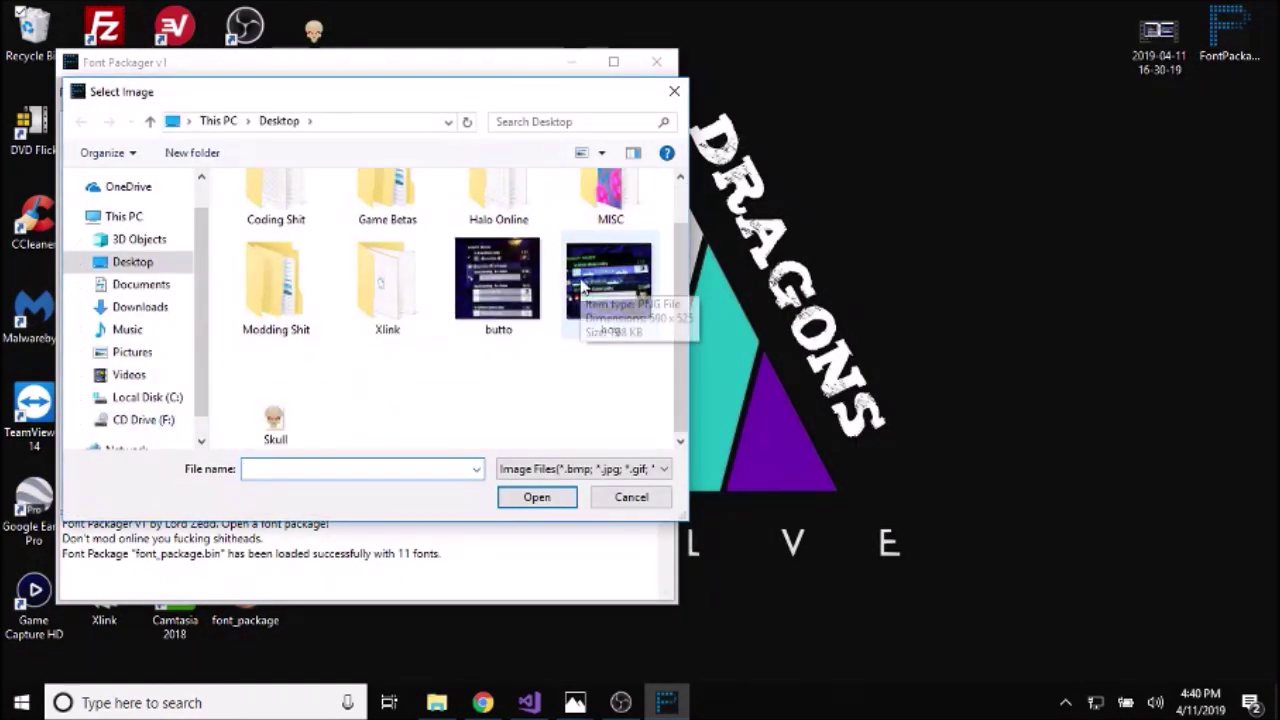
pyautogui.doubleClick(276, 420)
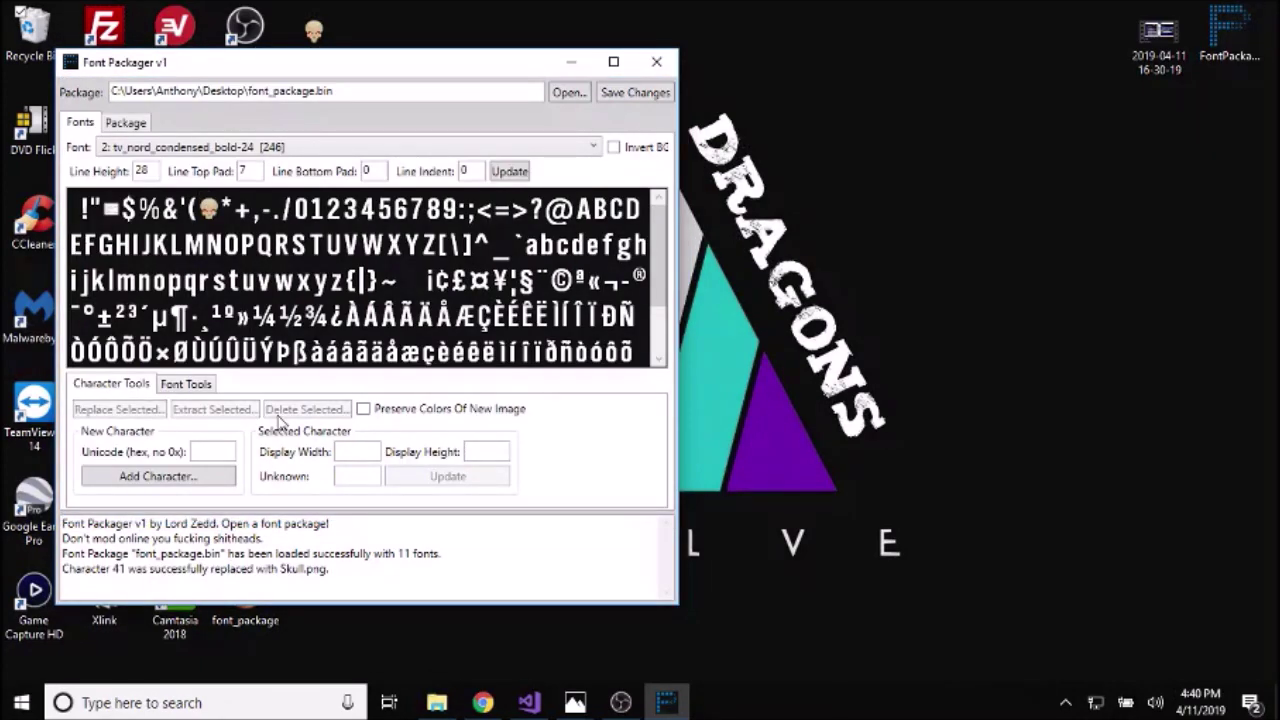
pyautogui.moveTo(328, 65); pyautogui.dragTo(348, 63)
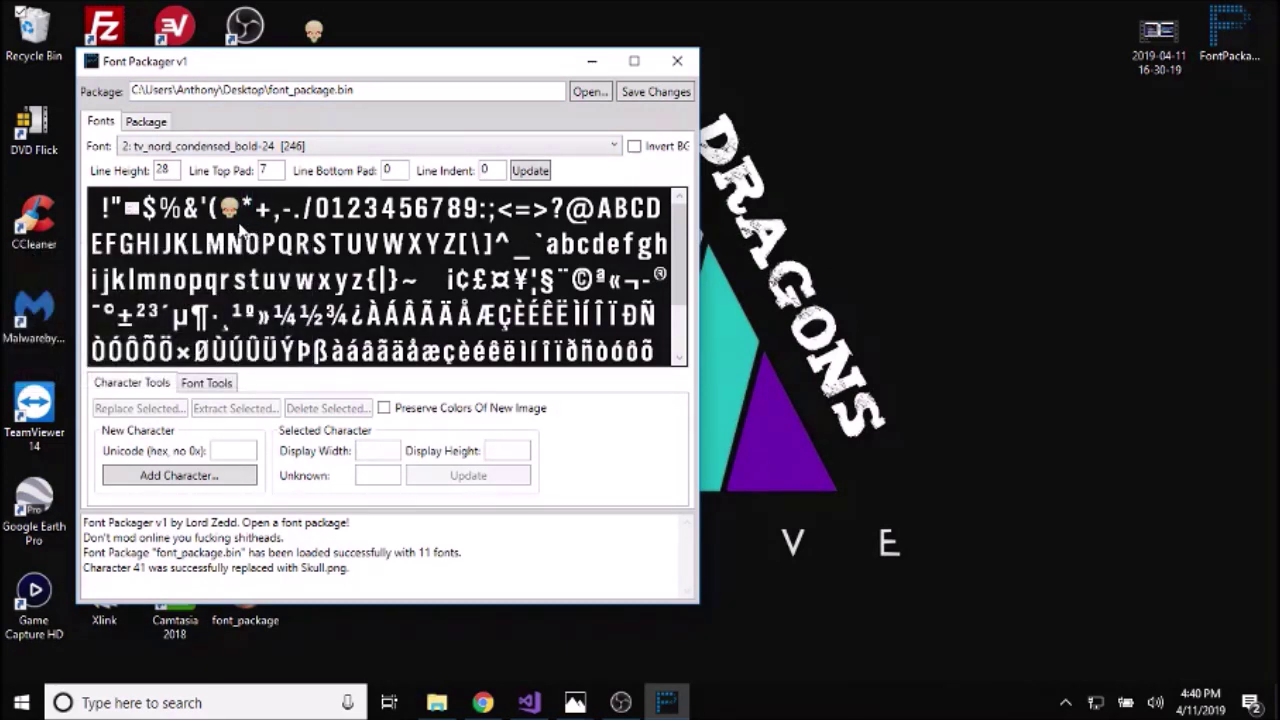
pyautogui.moveTo(335, 54); pyautogui.dragTo(369, 46)
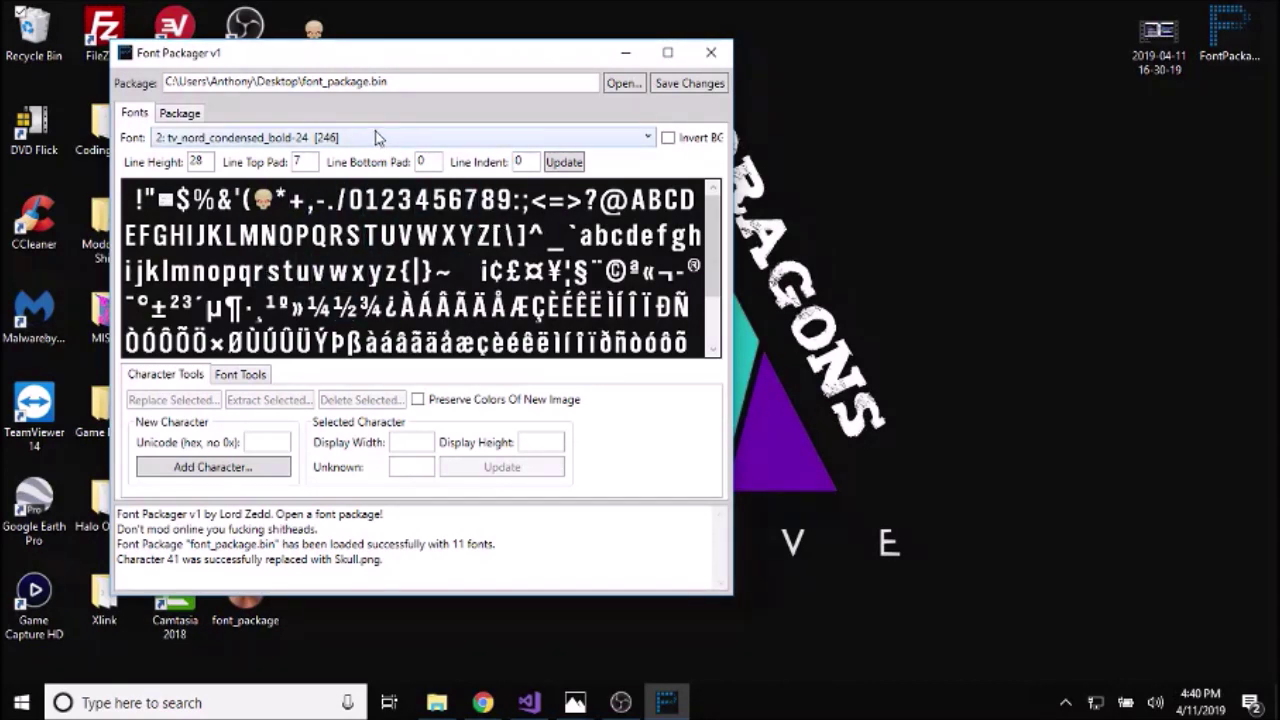
pyautogui.moveTo(410, 52); pyautogui.dragTo(438, 58)
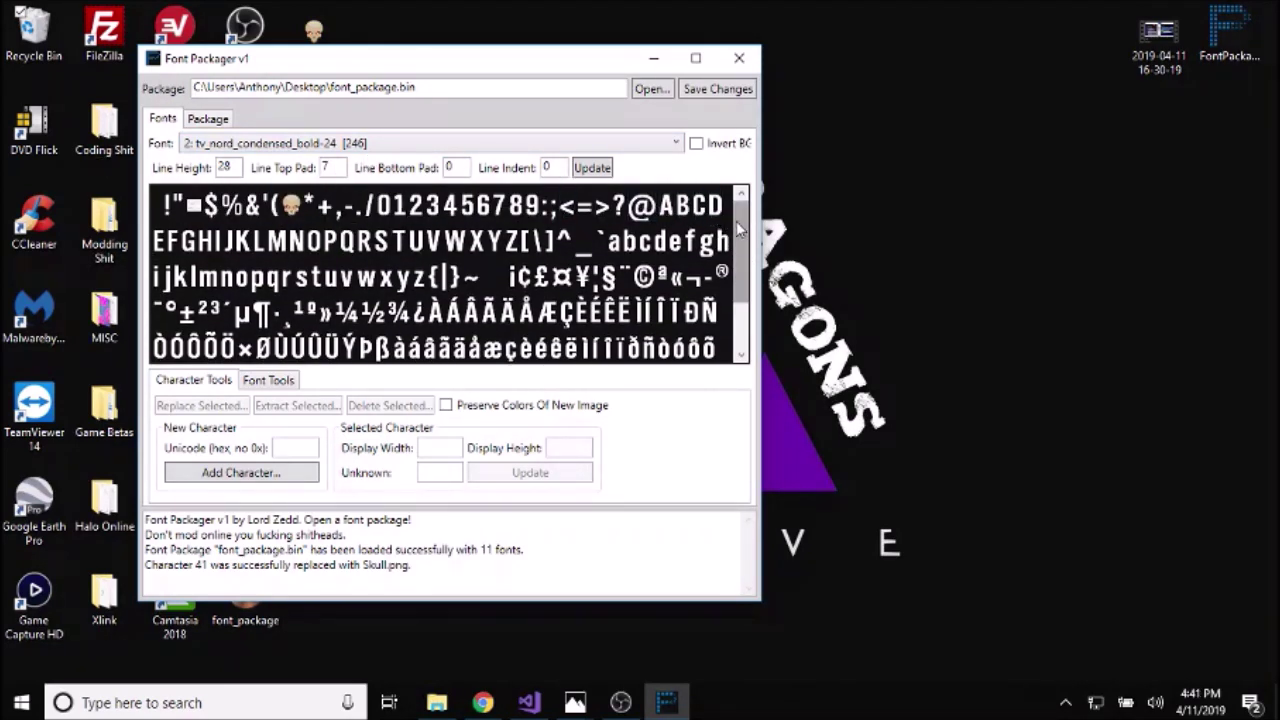
pyautogui.scroll(-2, 740, 230)
pyautogui.scroll(2, 740, 230)
pyautogui.scroll(-1, 744, 265)
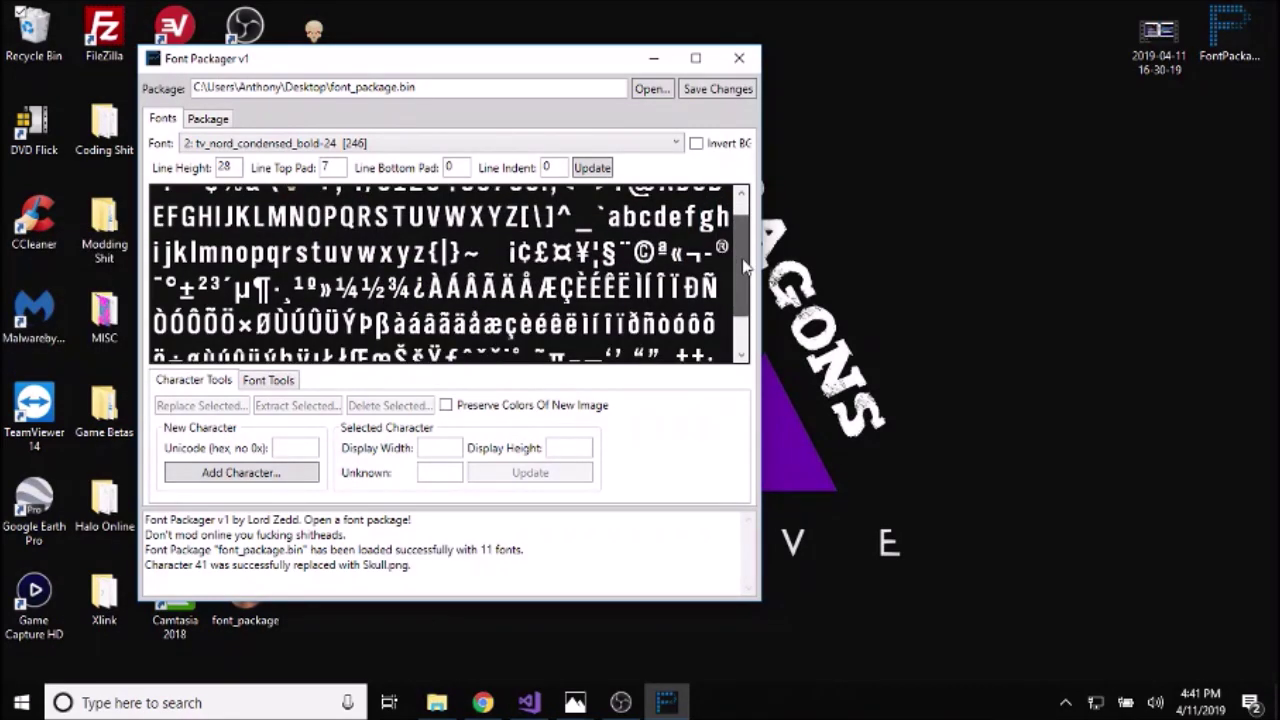
pyautogui.moveTo(745, 265); pyautogui.dragTo(750, 305)
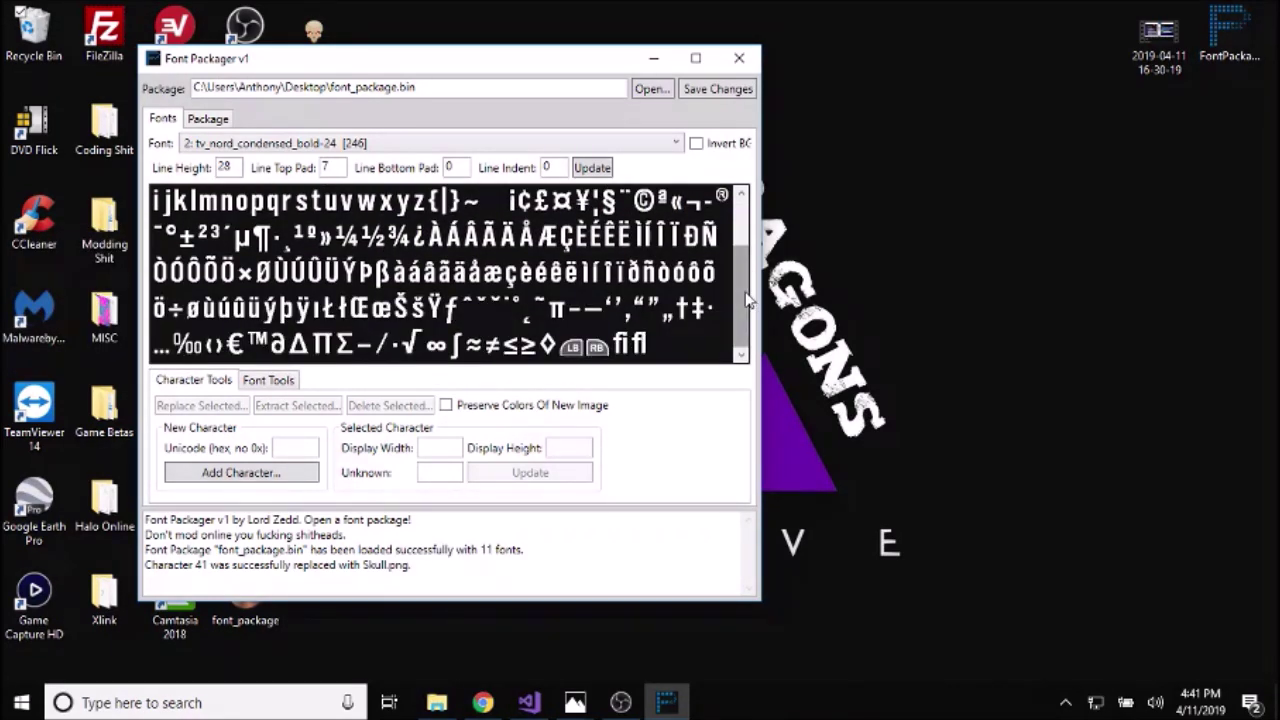